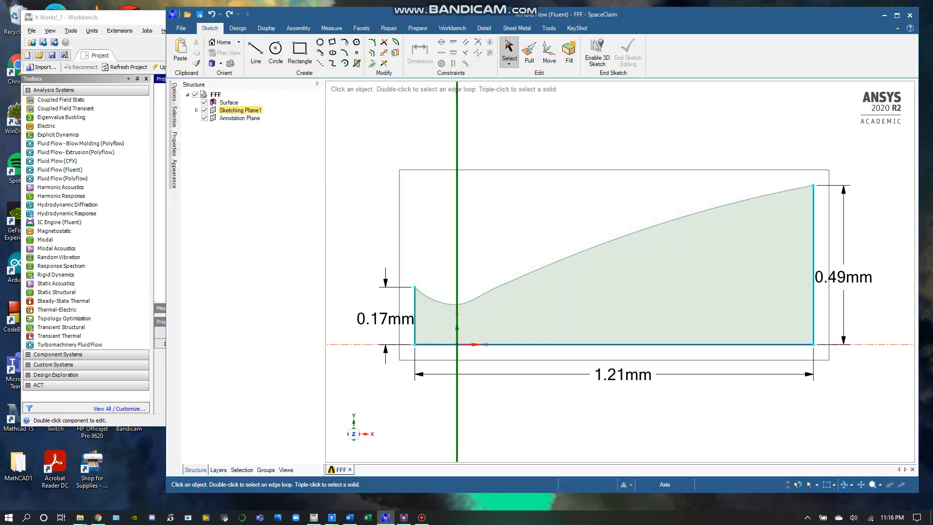
- Leave the nozzle geometry in SpaceClaim, switch to the Meshing window and examine the mesh with its Sizing settings
left_click(469, 302)
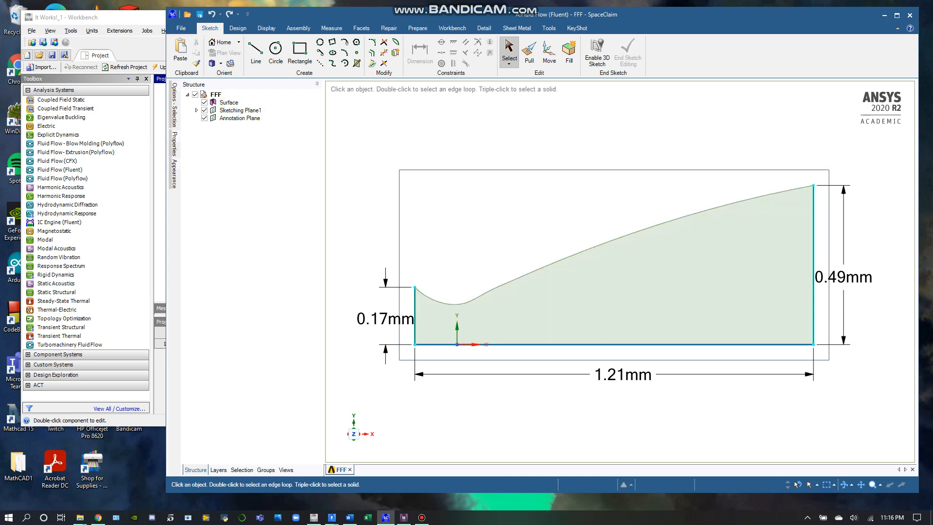
left_click(885, 15)
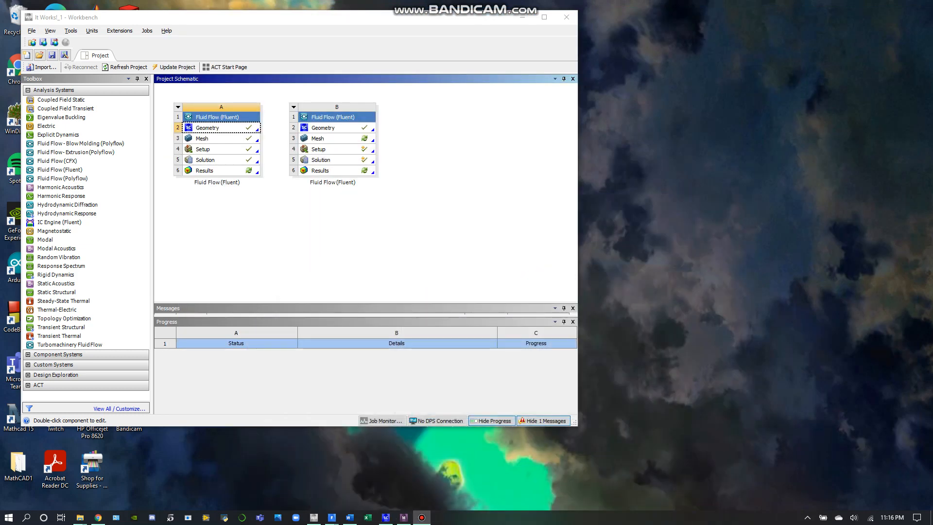
left_click(403, 518)
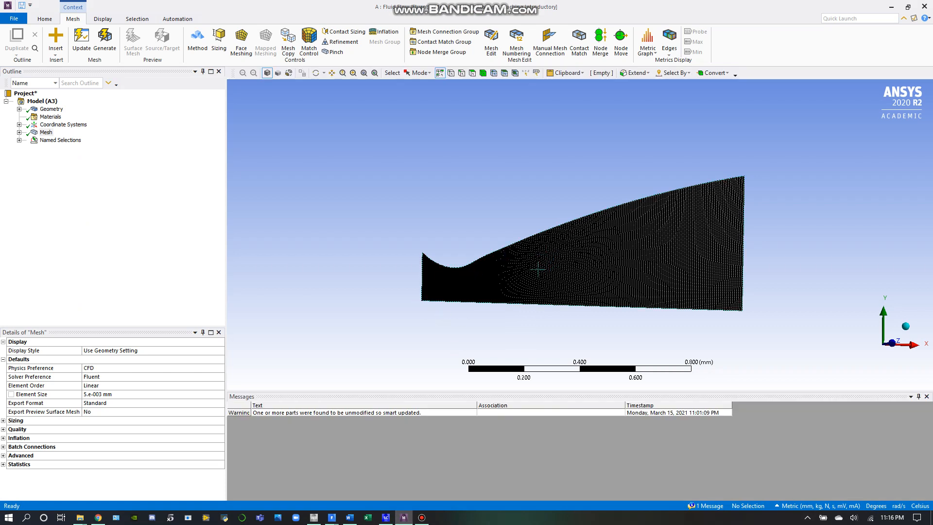
double_click(46, 133)
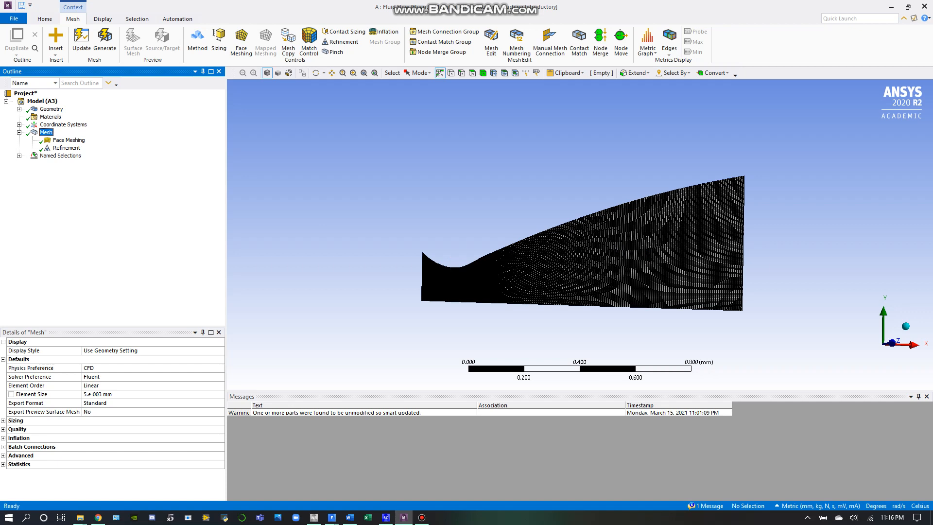
left_click(3, 421)
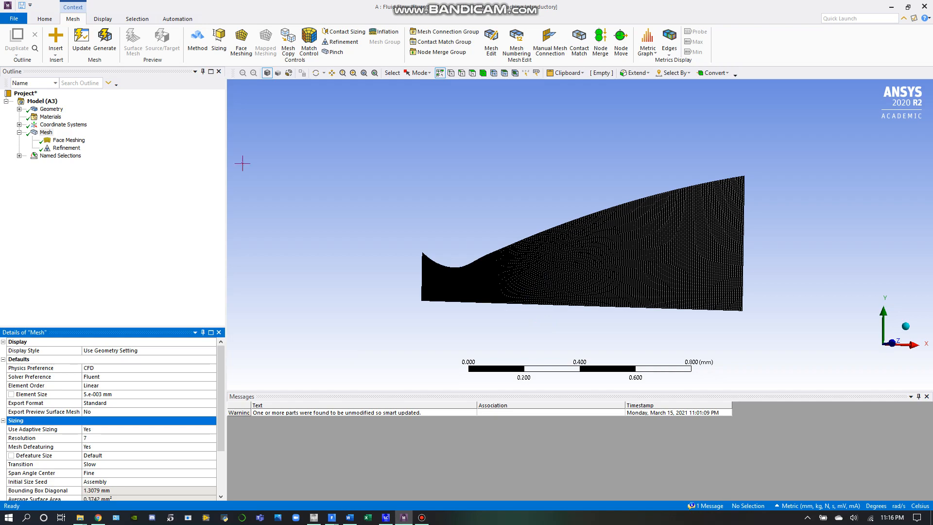
scroll(556, 278, "up", 1)
scroll(556, 278, "up", 5)
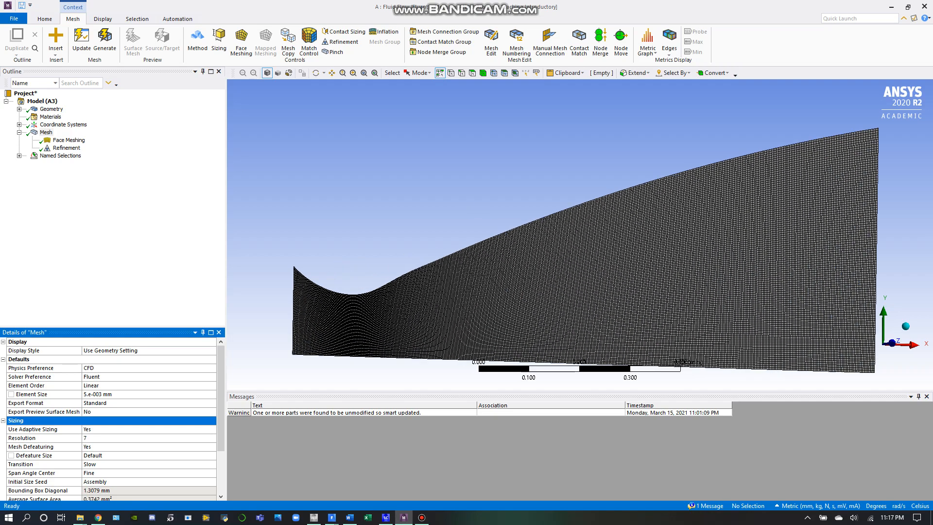
scroll(112, 437, "down", 3)
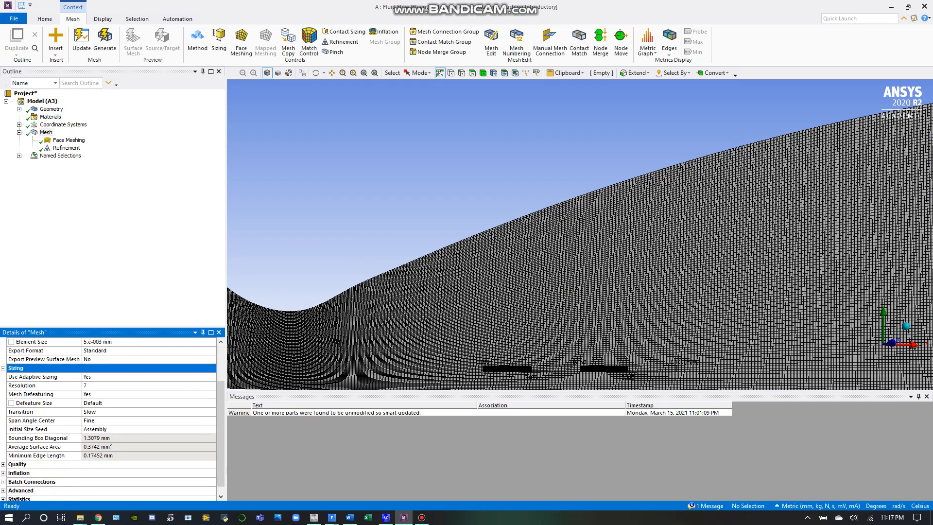
- Review the settings of the Refinement and Face Meshing controls applied to the nozzle face
left_click(67, 147)
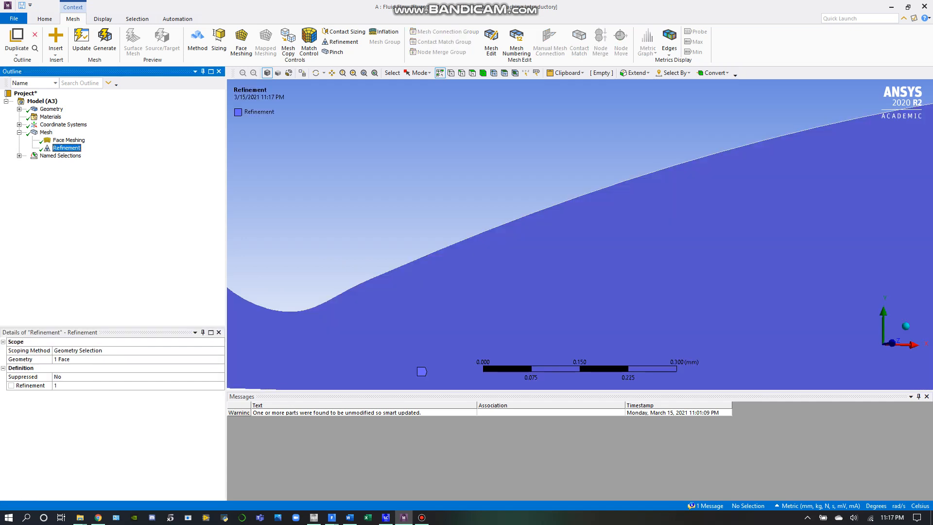
left_click(46, 132)
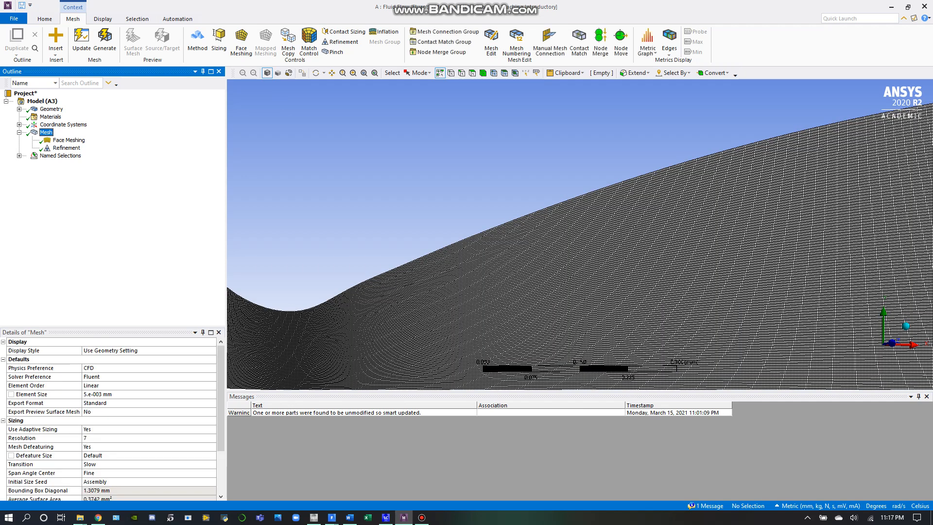
left_click(221, 389)
scroll(150, 419, "down", 2)
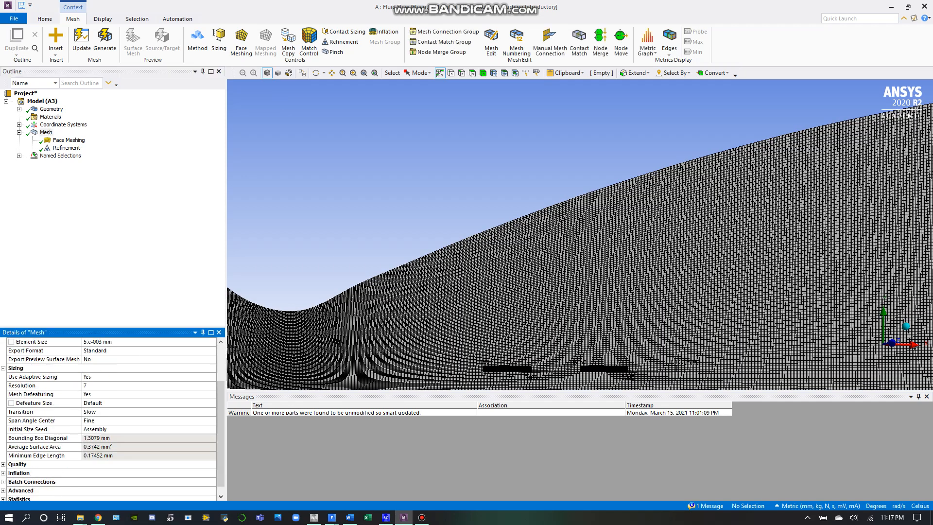
scroll(111, 419, "down", 1)
scroll(111, 419, "up", 3)
left_click(68, 140)
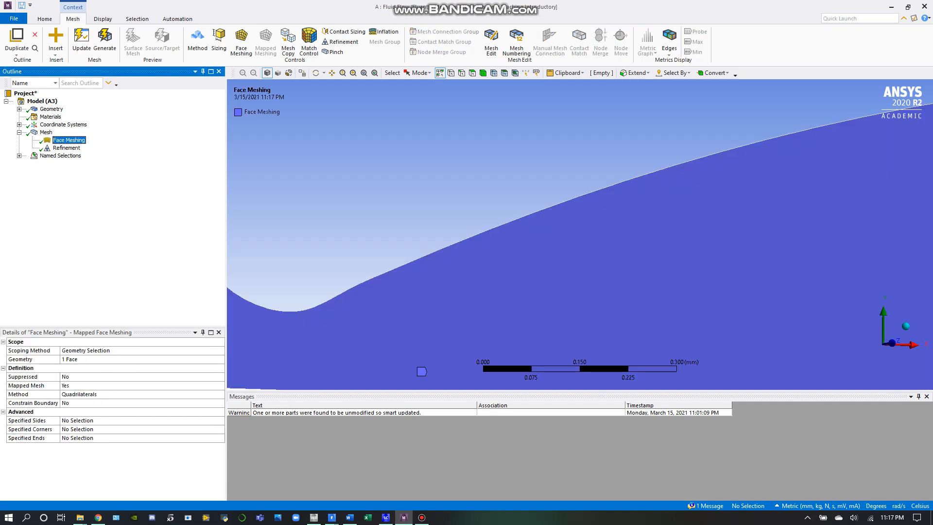
left_click(46, 133)
- Inspect the mesh up close and expand its Statistics to read the node and element counts
scroll(112, 419, "down", 3)
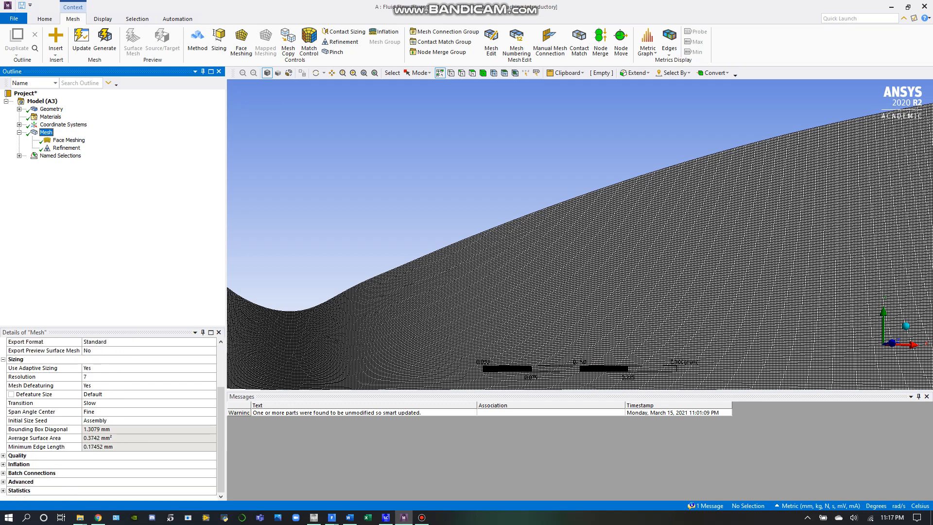
scroll(579, 234, "up", 2)
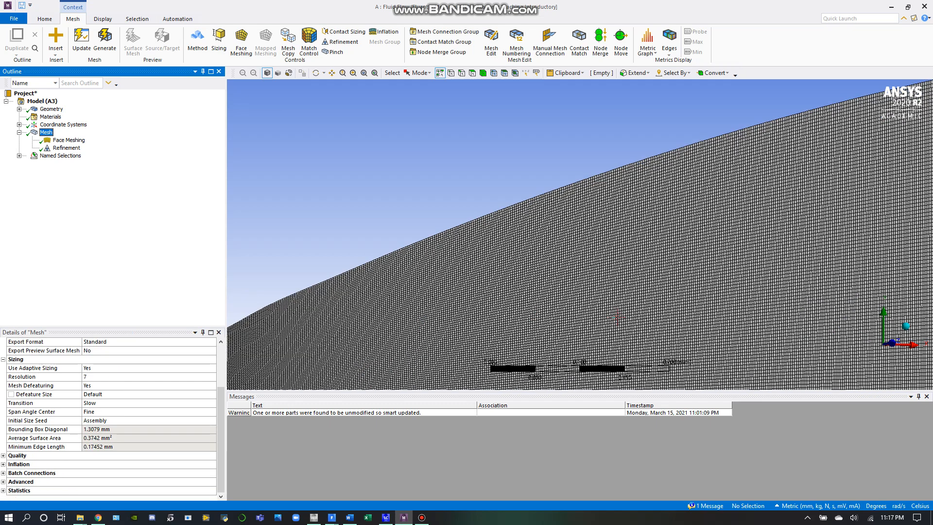
scroll(580, 234, "down", 4)
double_click(19, 491)
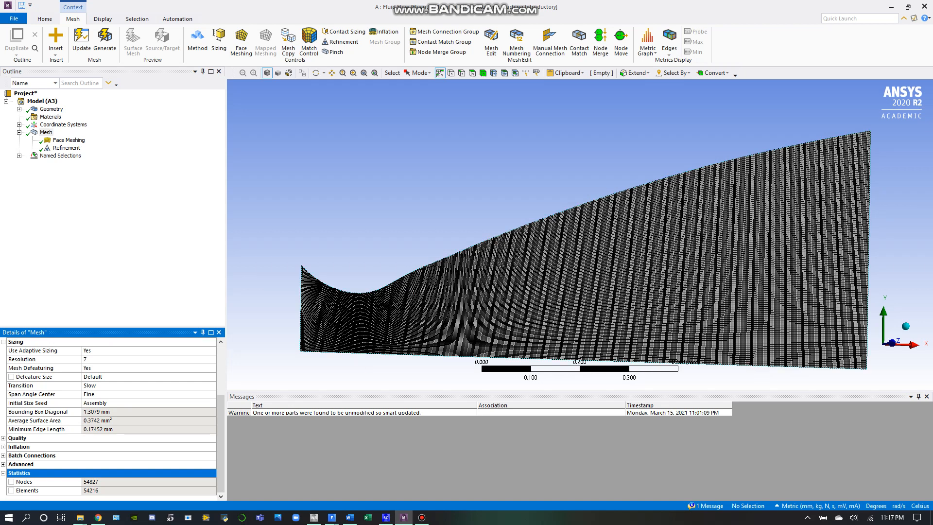
- Review which edges the Inlet, Outlet, Wall and Symmetry named selections cover
left_click(19, 155)
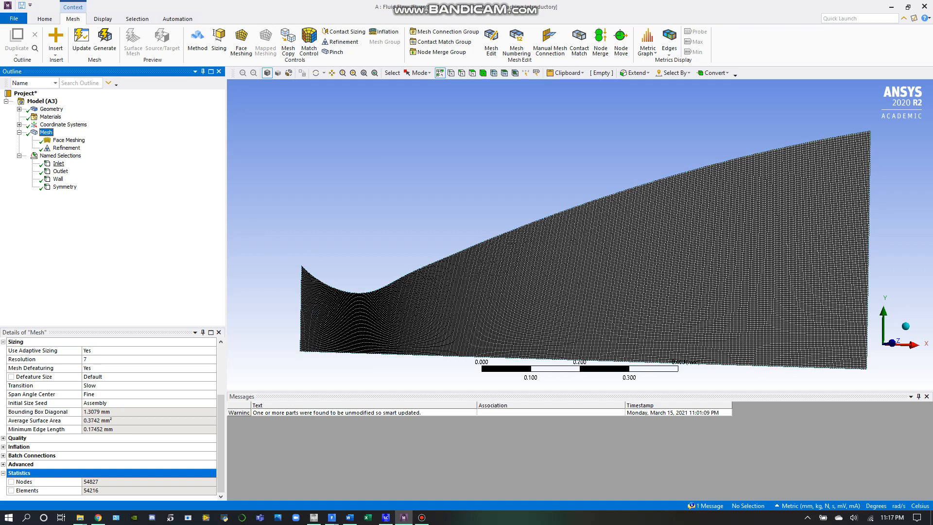
left_click(58, 164)
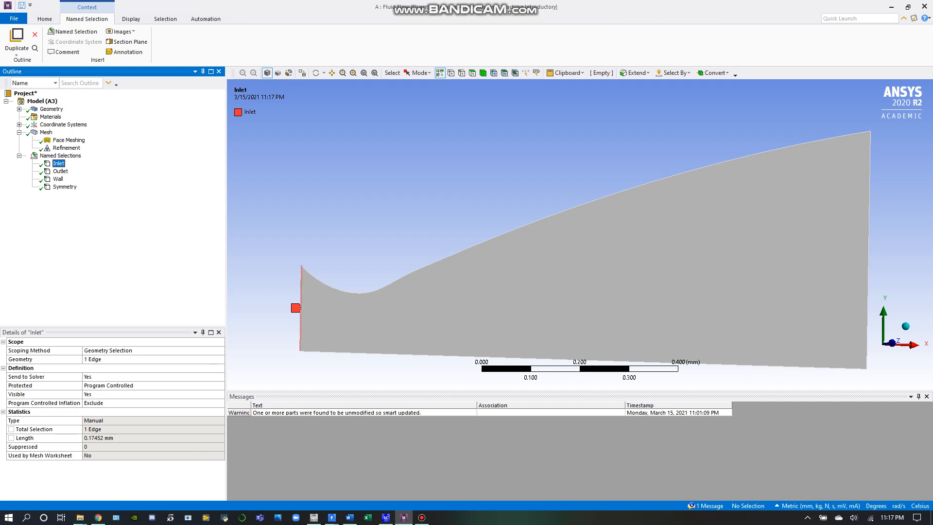
left_click(60, 171)
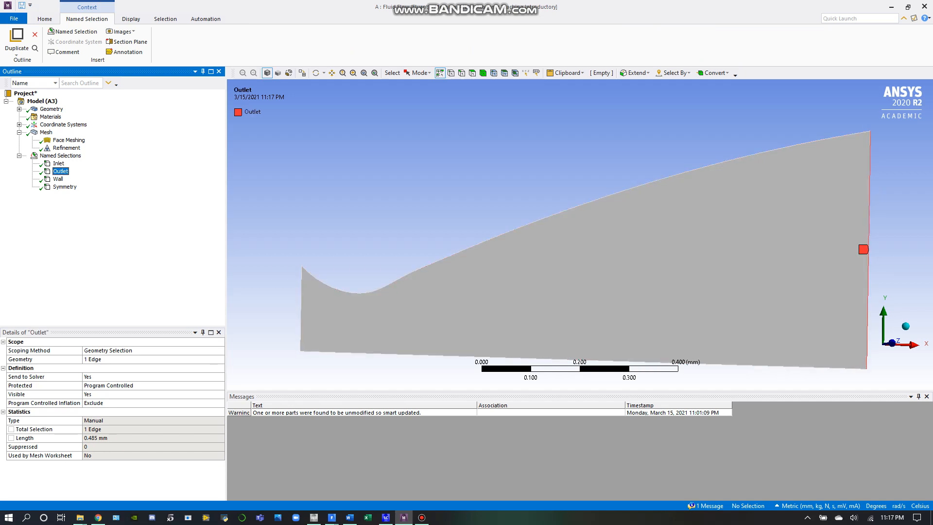
left_click(59, 179)
left_click(65, 187)
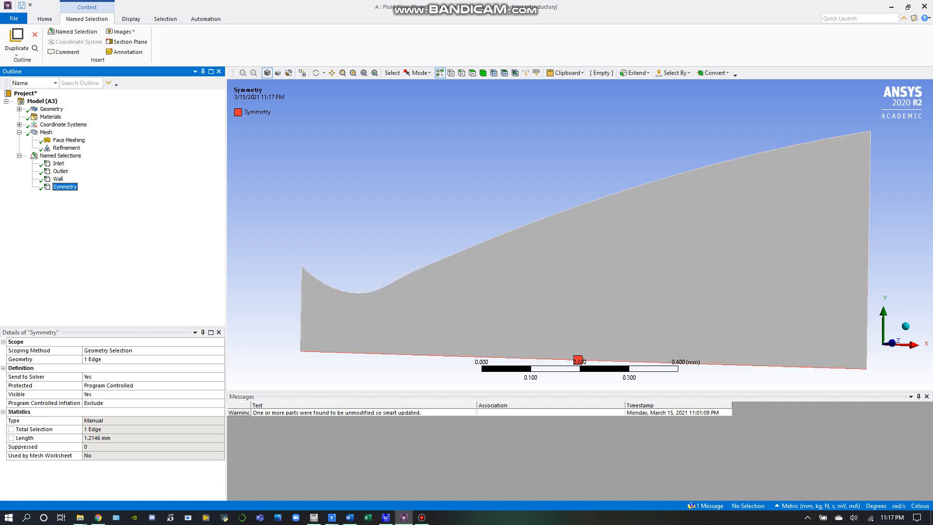
- Switch to the Fluent session of system A and check which viscous model its setup uses
left_click(314, 517)
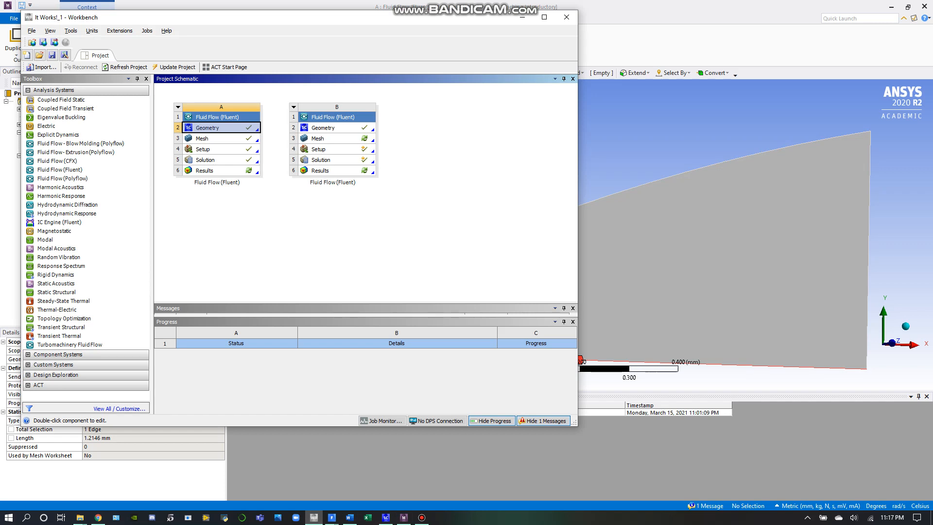
left_click(332, 518)
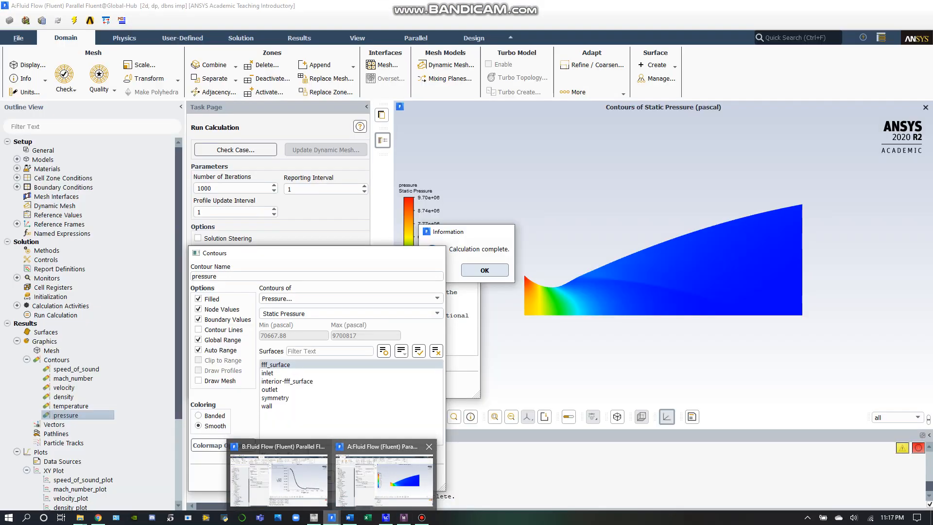
left_click(384, 479)
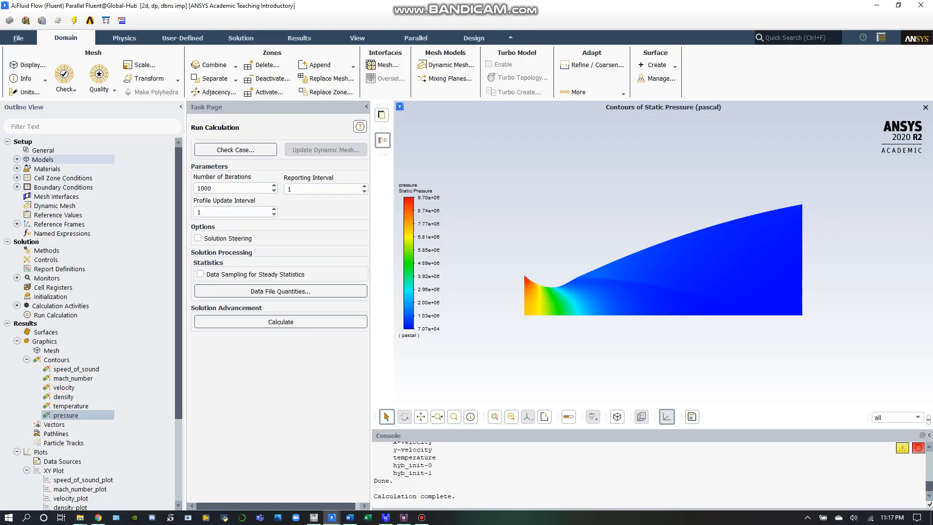
left_click(17, 160)
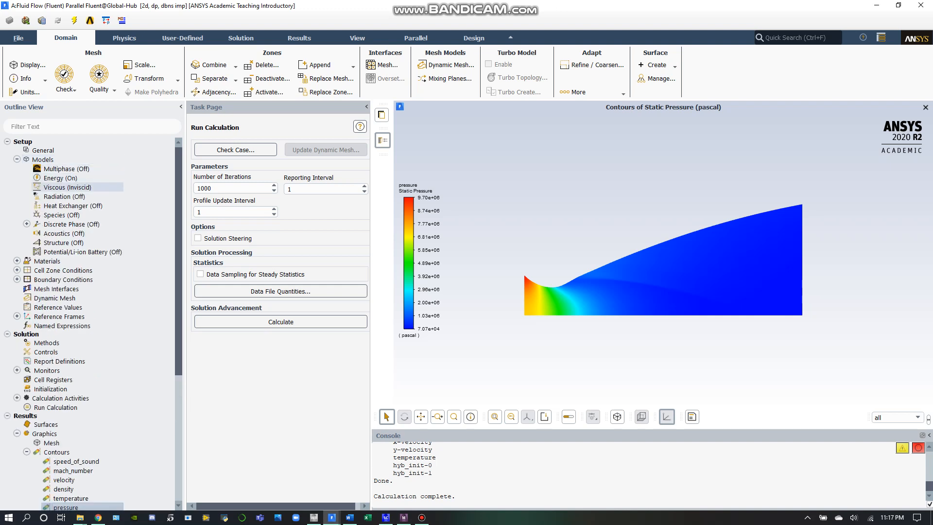
right_click(61, 187)
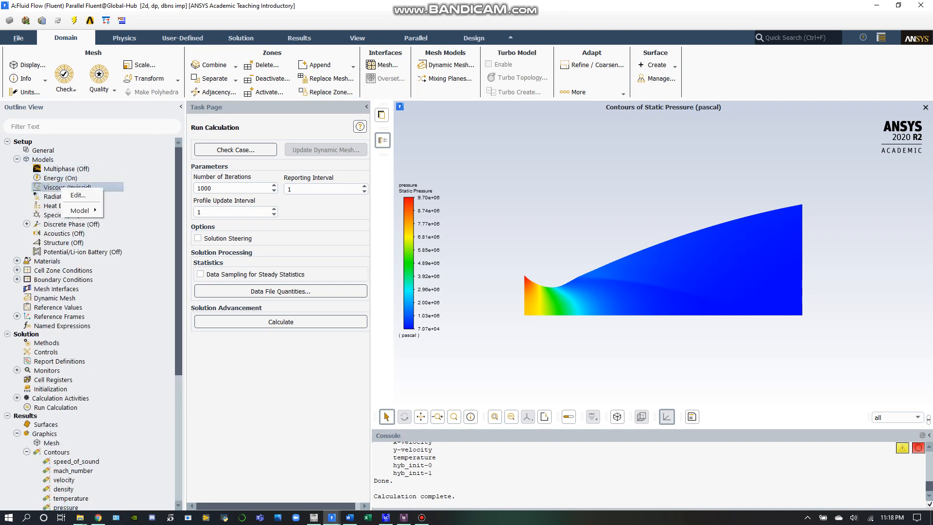
left_click(78, 194)
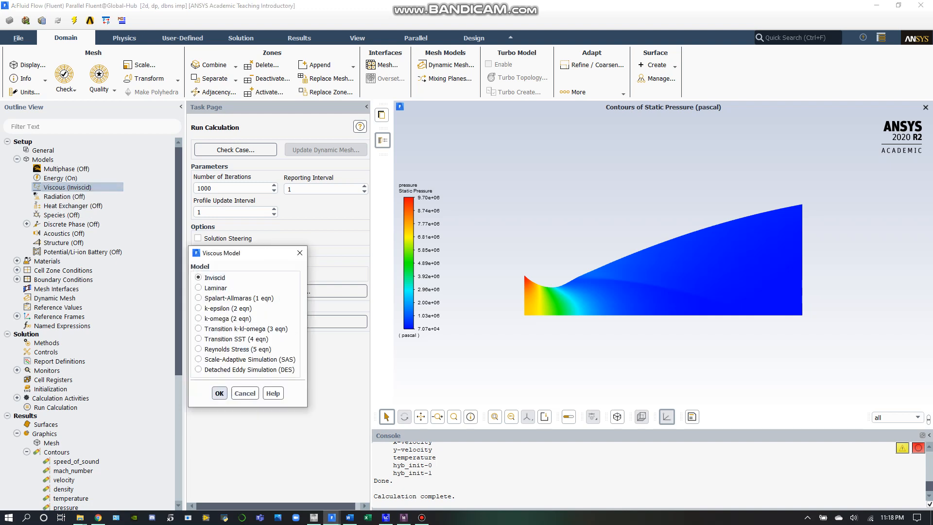
key("Return")
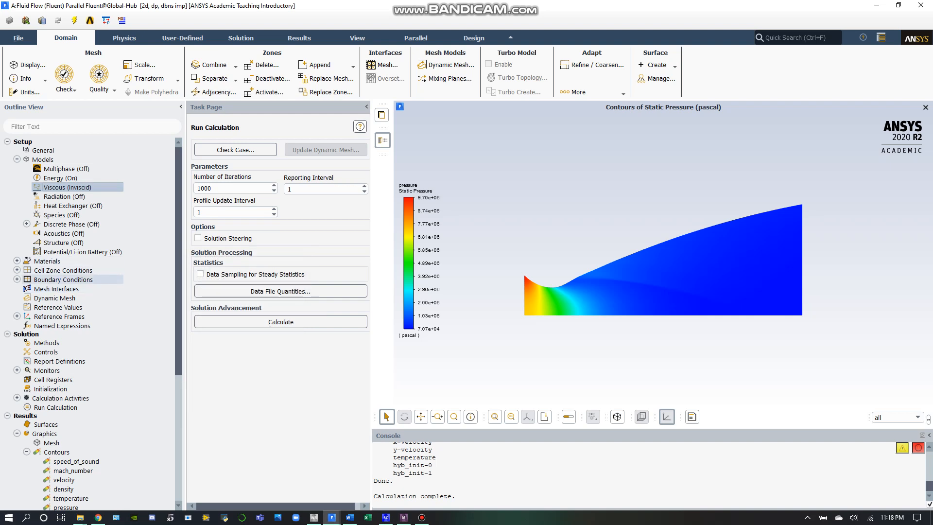
- Review the density, specific heat and molecular weight settings of the fluid material air
left_click(17, 261)
left_click(27, 270)
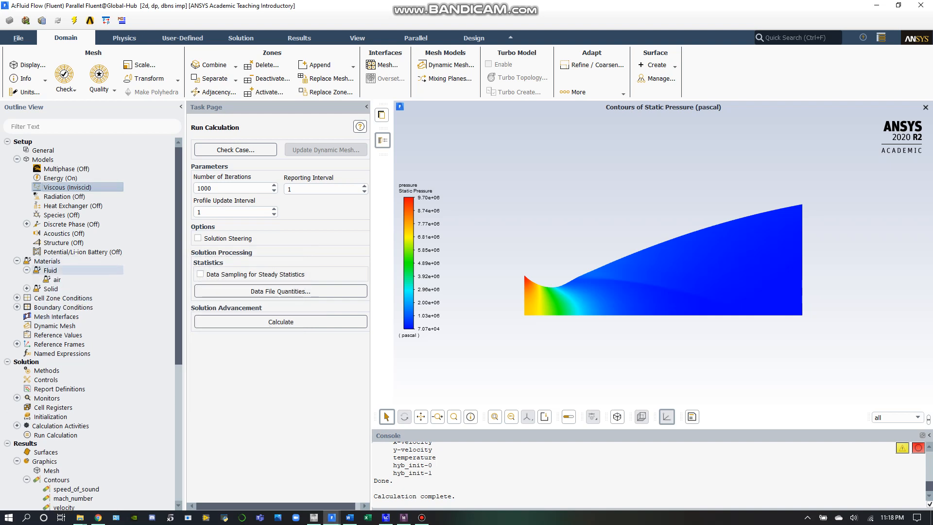
left_click(56, 279)
right_click(57, 280)
left_click(68, 285)
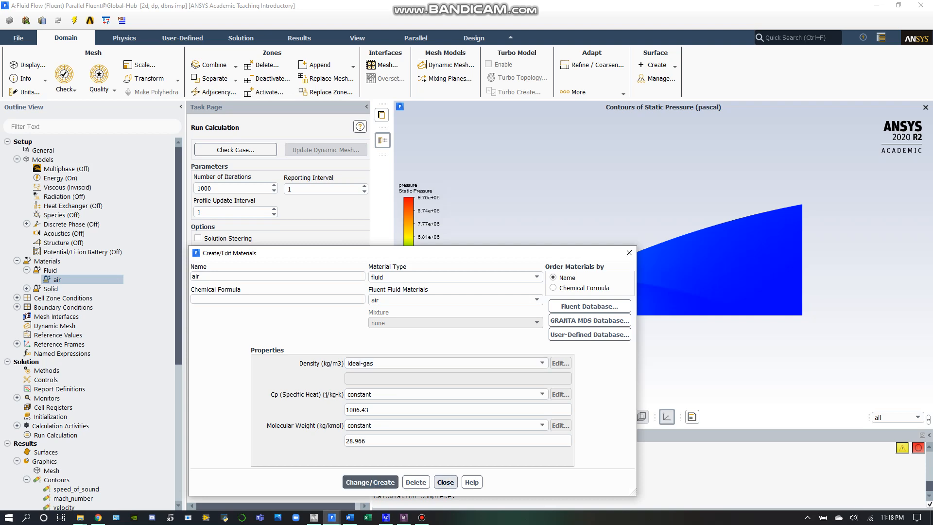
left_click(446, 483)
- Review the pressure inlet's boundary settings, including its gauge pressures and total temperature
scroll(73, 313, "down", 1)
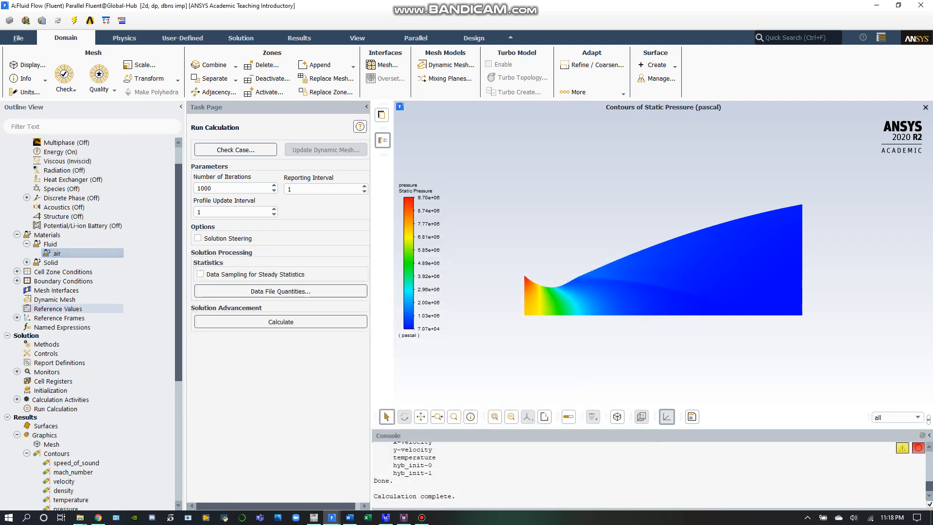
left_click(17, 280)
left_click(27, 290)
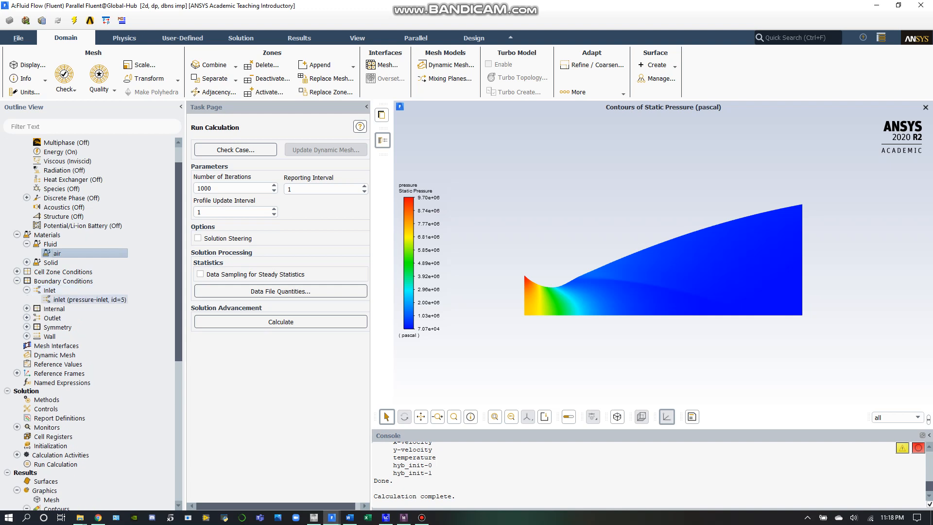
right_click(108, 300)
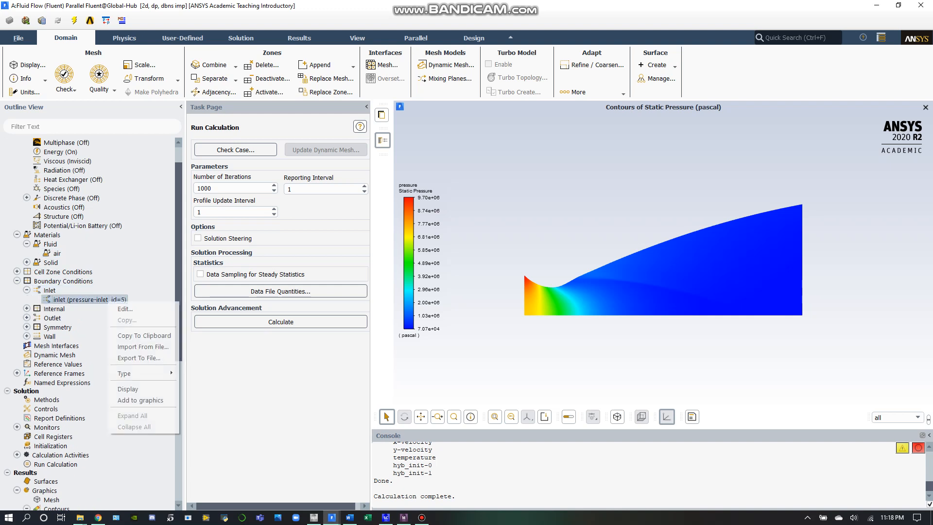
left_click(124, 309)
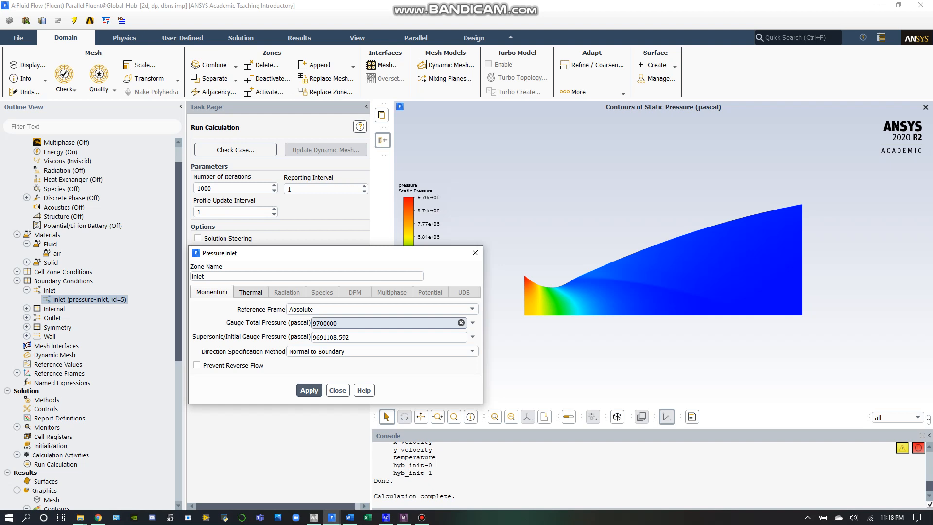
left_click(384, 338)
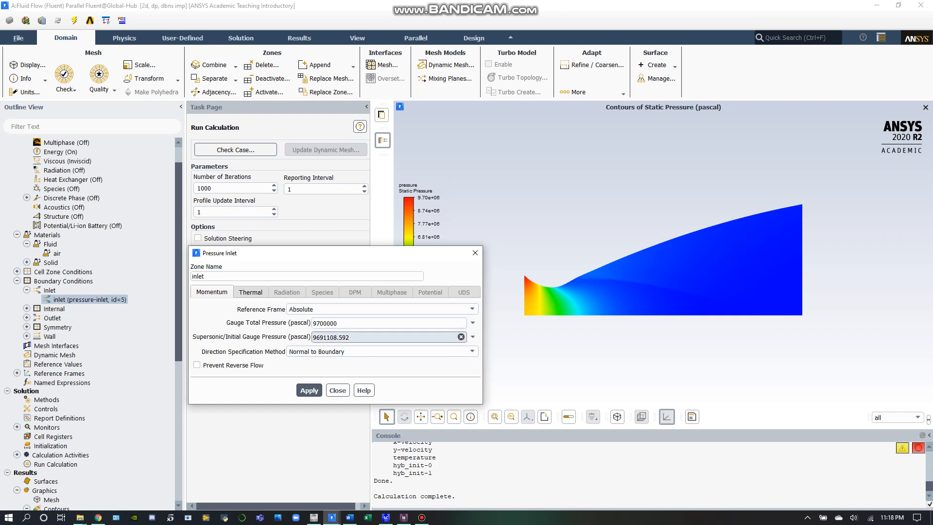
left_click(250, 292)
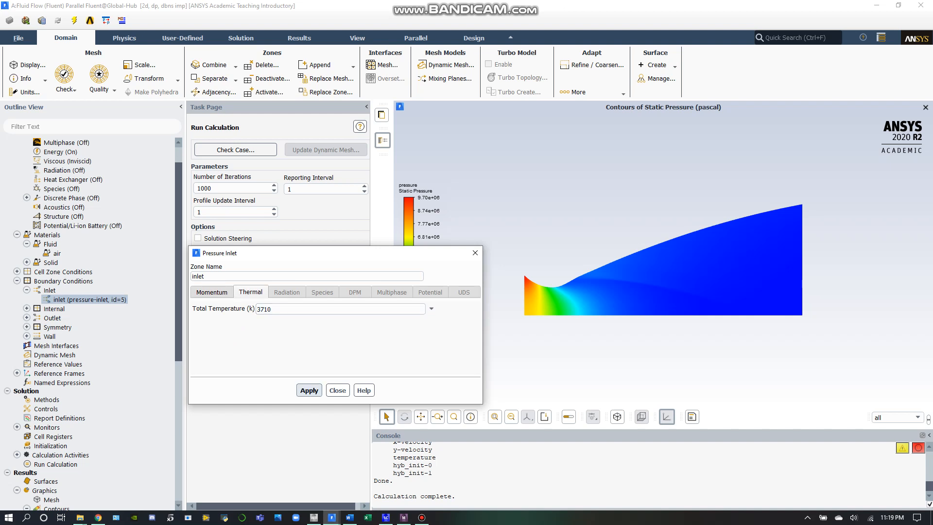
left_click(337, 391)
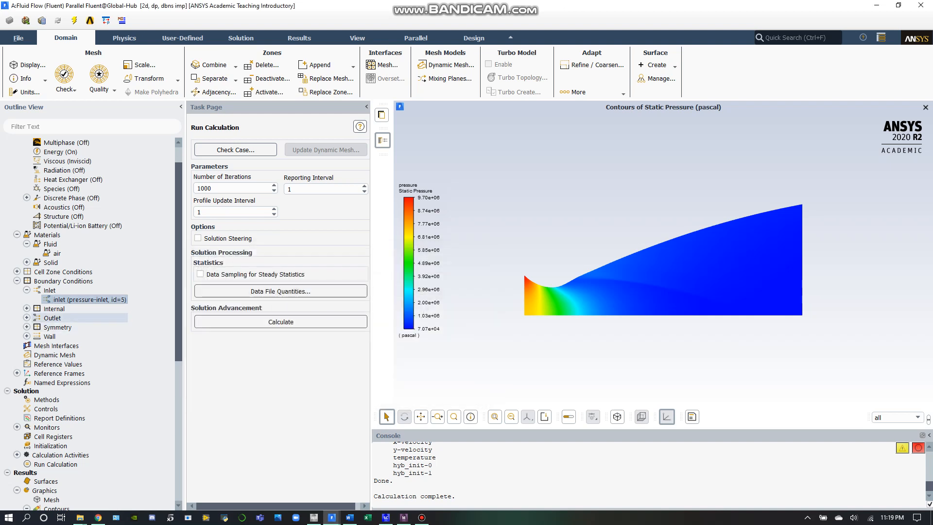
- Review the pressure outlet's momentum and thermal settings, including its gauge pressure and backflow total temperature
left_click(27, 318)
right_click(81, 327)
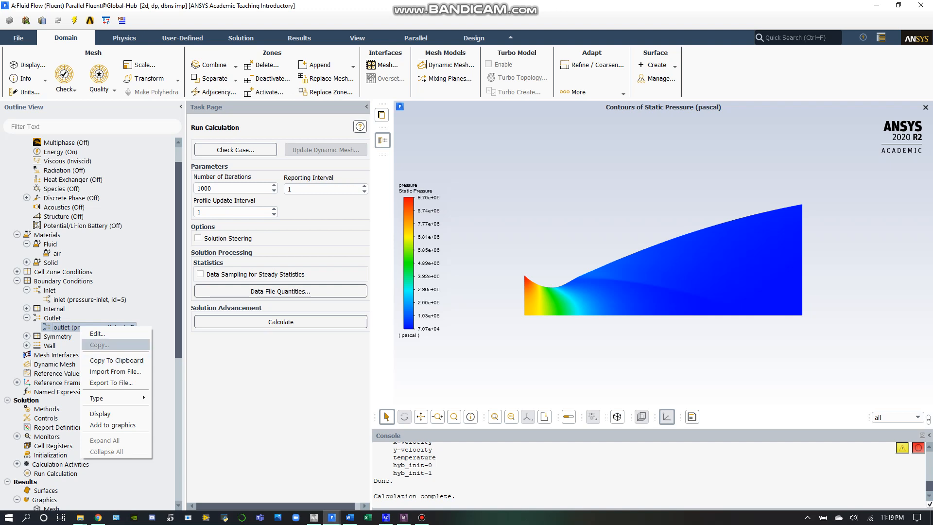
left_click(97, 333)
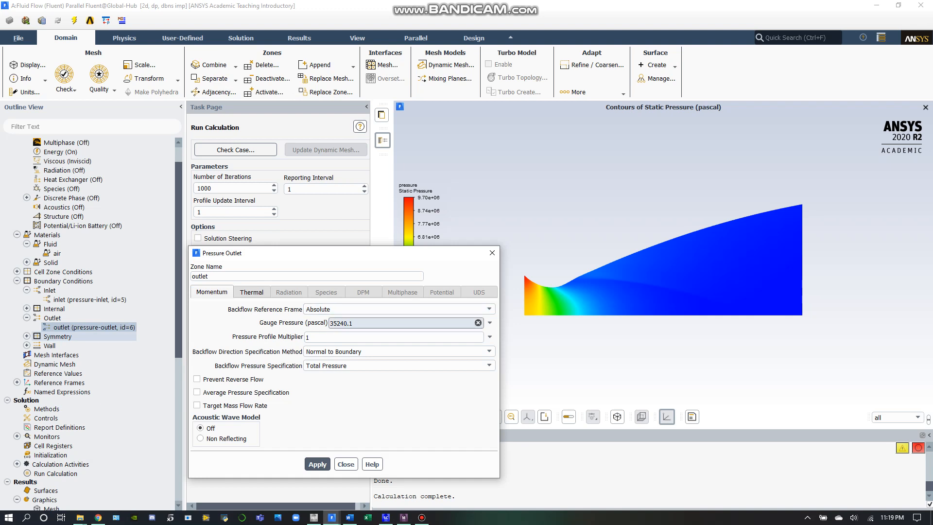
left_click(252, 292)
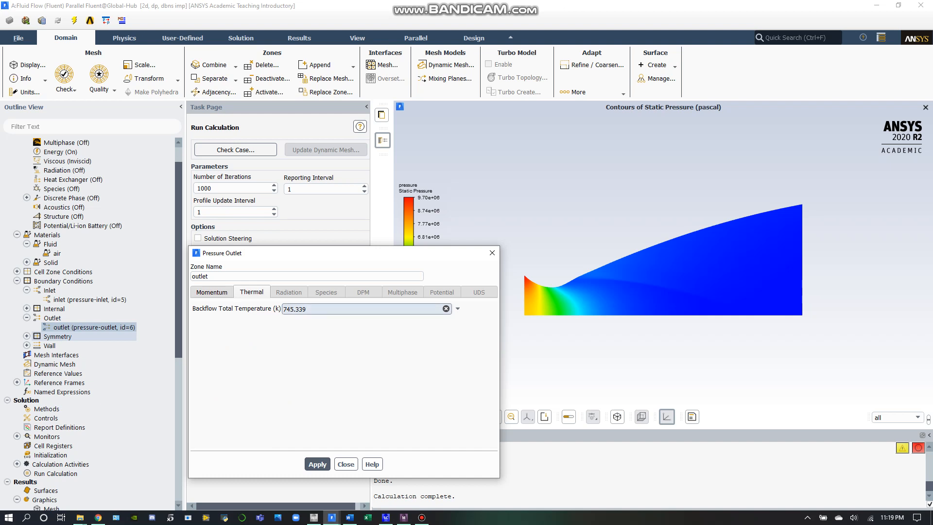
left_click(346, 464)
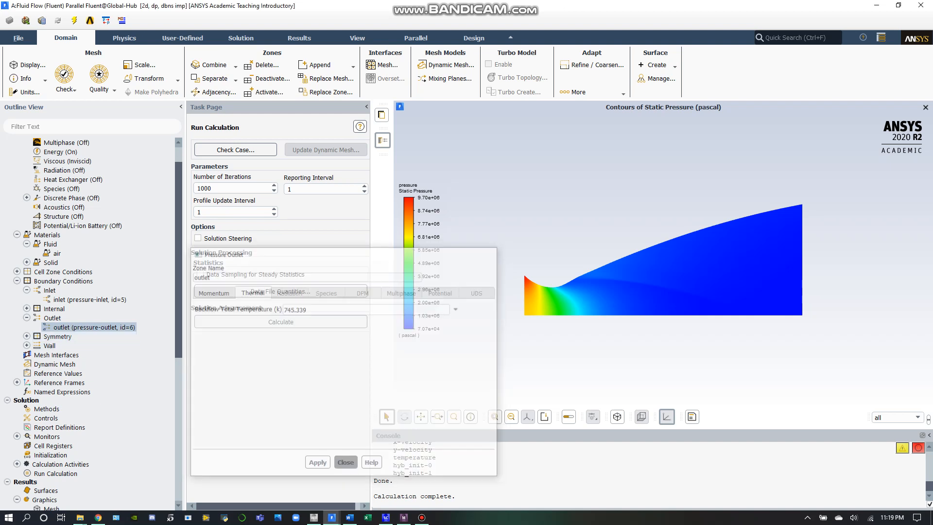
- Review the solution initialization options, keeping the existing solution data, and check the run calculation parameters
scroll(73, 330, "down", 4)
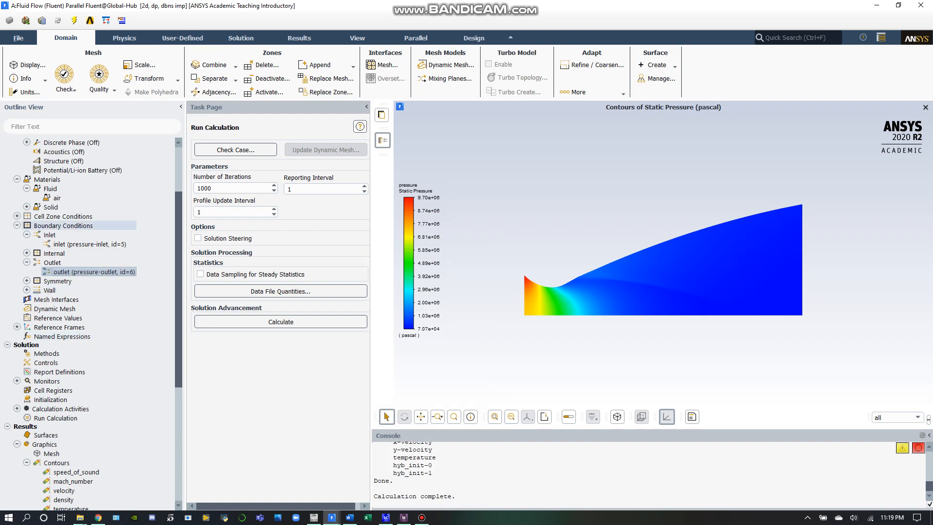
scroll(73, 325, "down", 1)
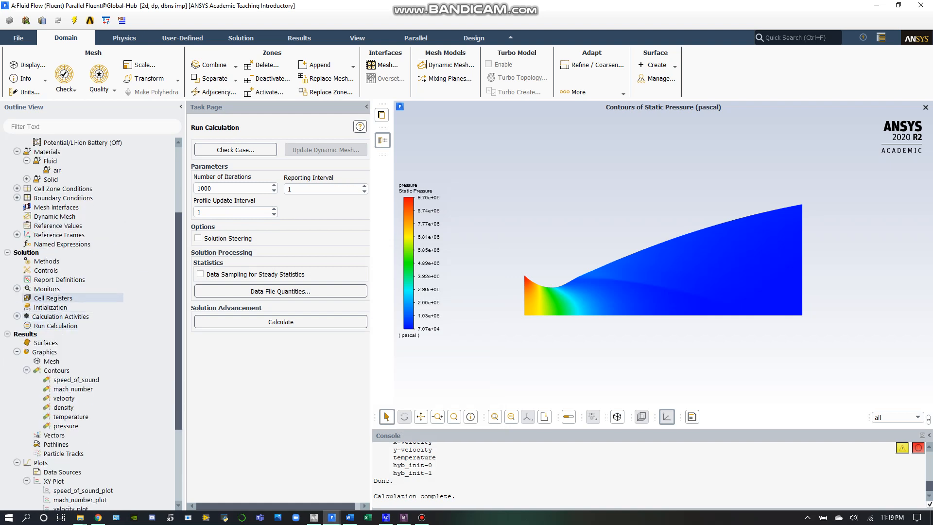
left_click(51, 307)
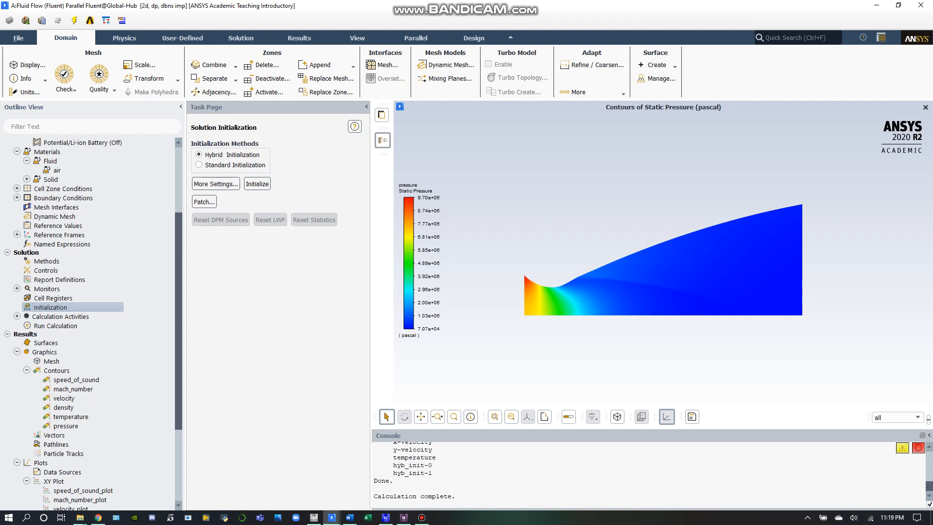
left_click(257, 184)
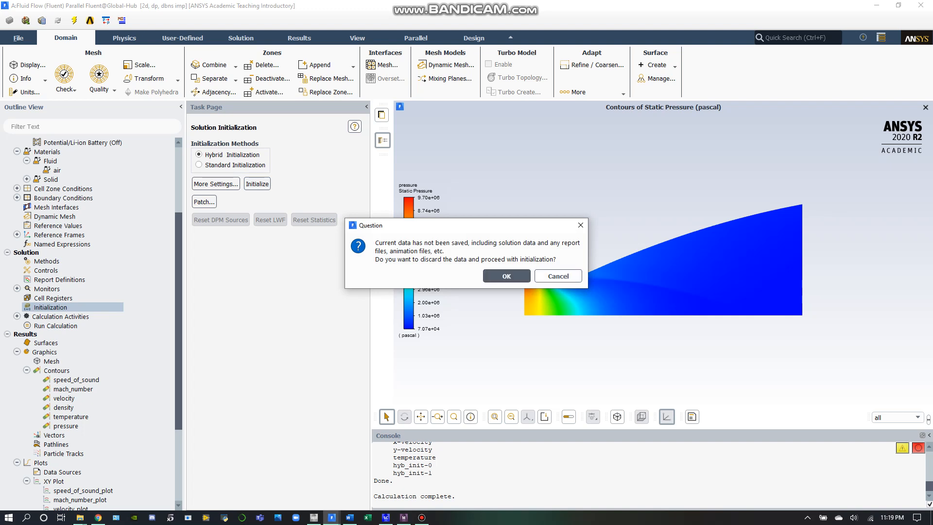
left_click(558, 276)
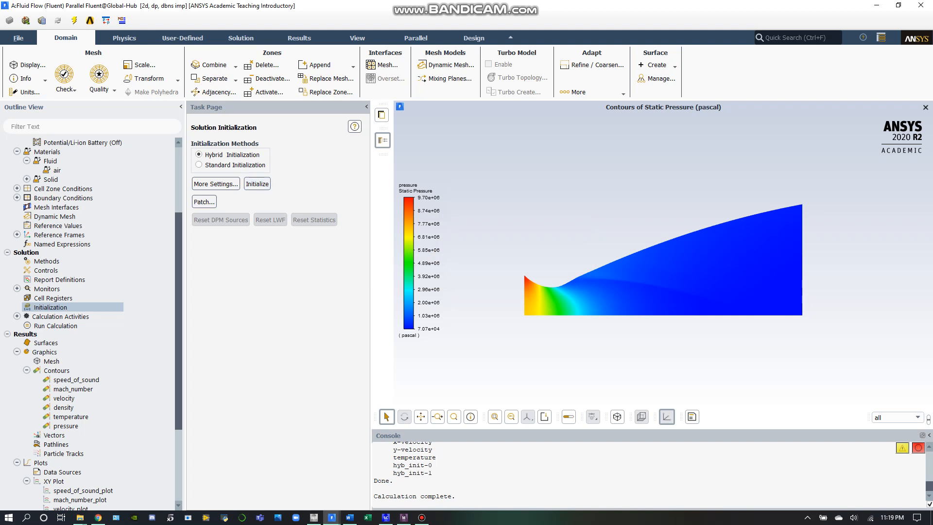
double_click(56, 326)
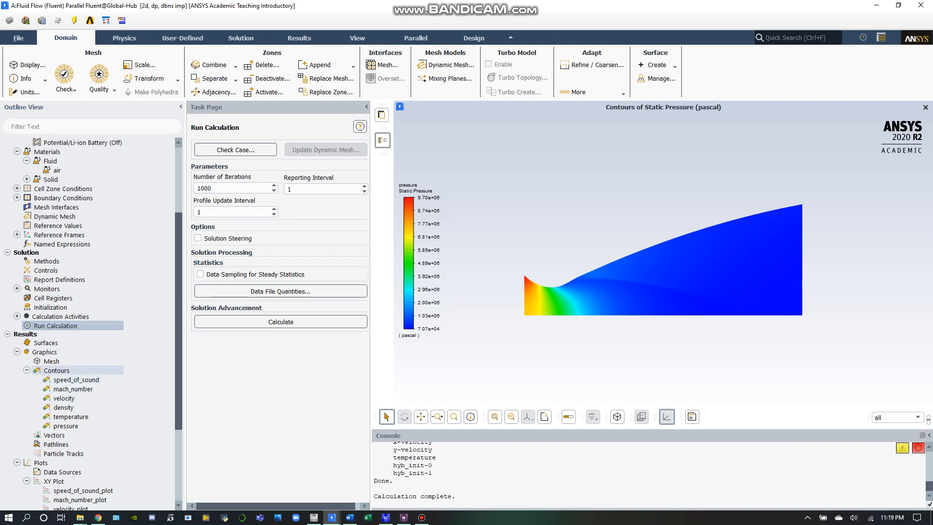
- Display the saved speed_of_sound contour of Sound Speed on fff_surface
scroll(73, 325, "down", 2)
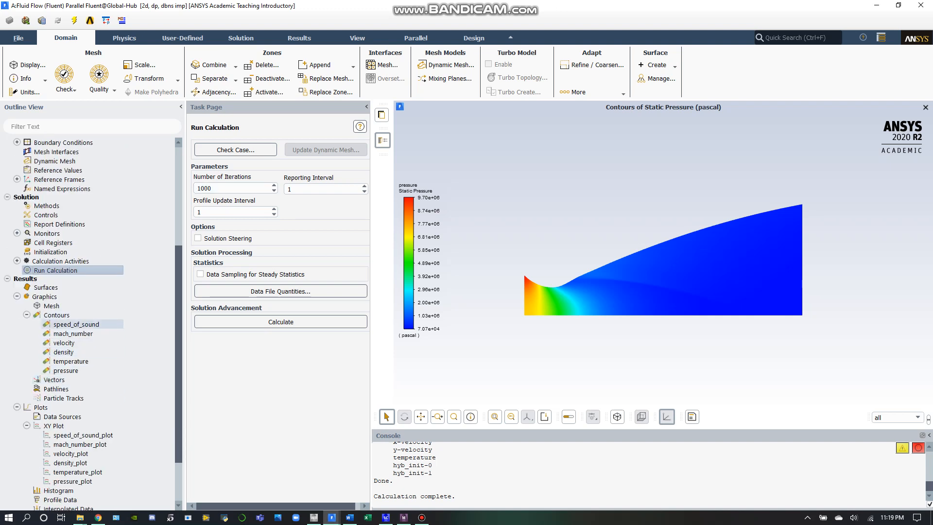
double_click(77, 324)
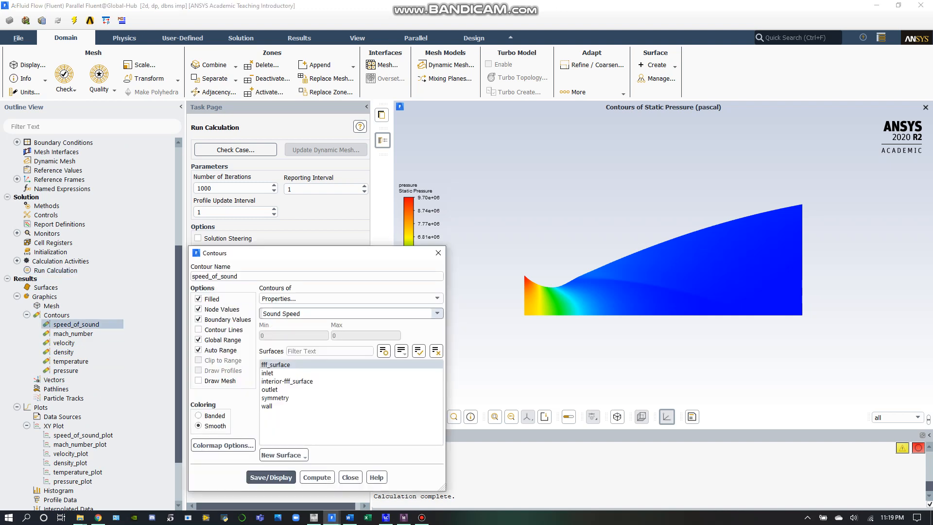
left_click(271, 477)
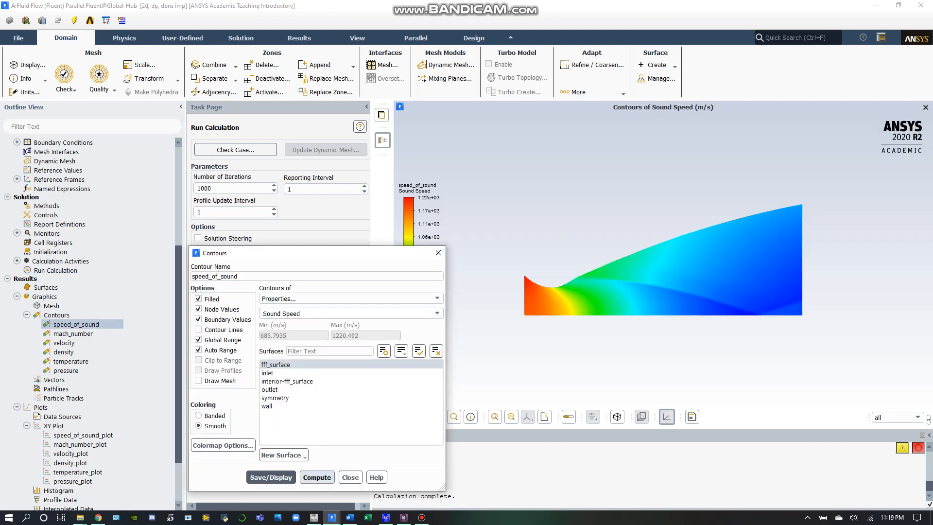
left_click(350, 477)
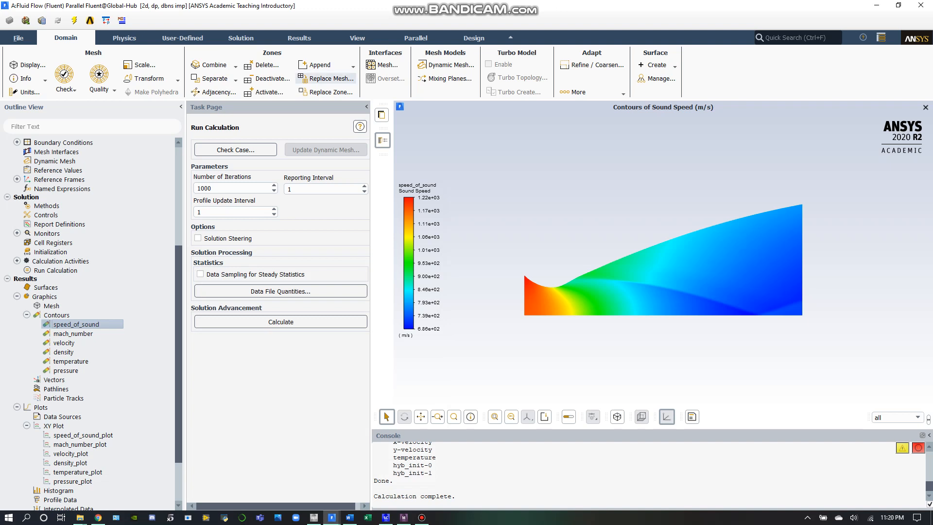
- Mirror the displayed nozzle contour about the symmetry plane and fit the full nozzle in view
left_click(298, 38)
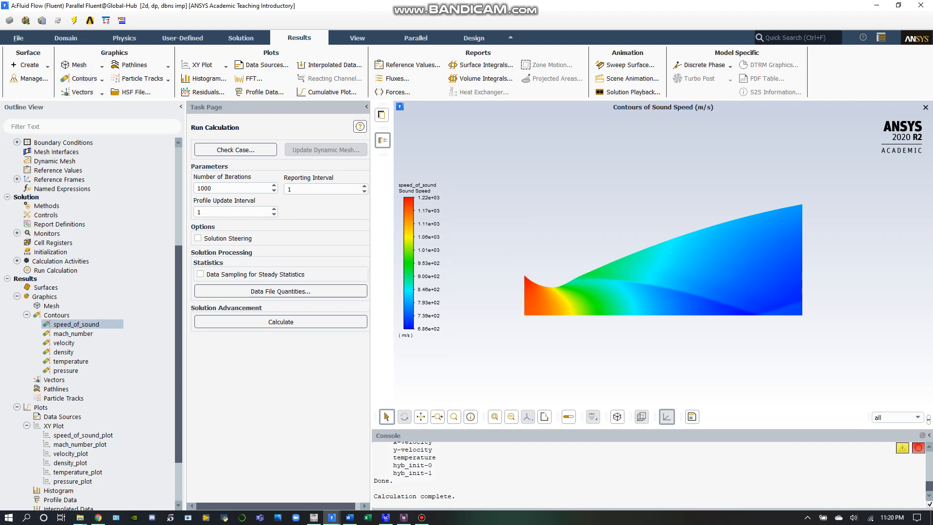
left_click(357, 38)
left_click(29, 65)
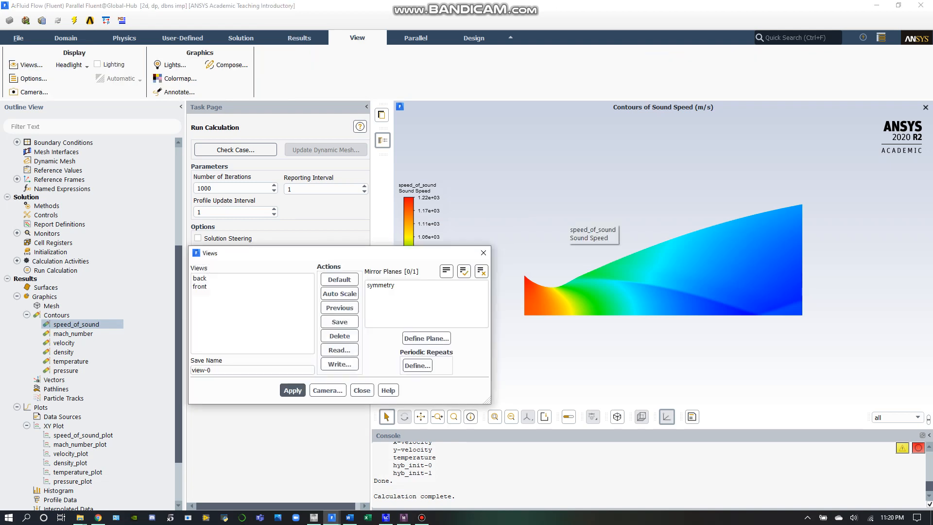
left_click(381, 285)
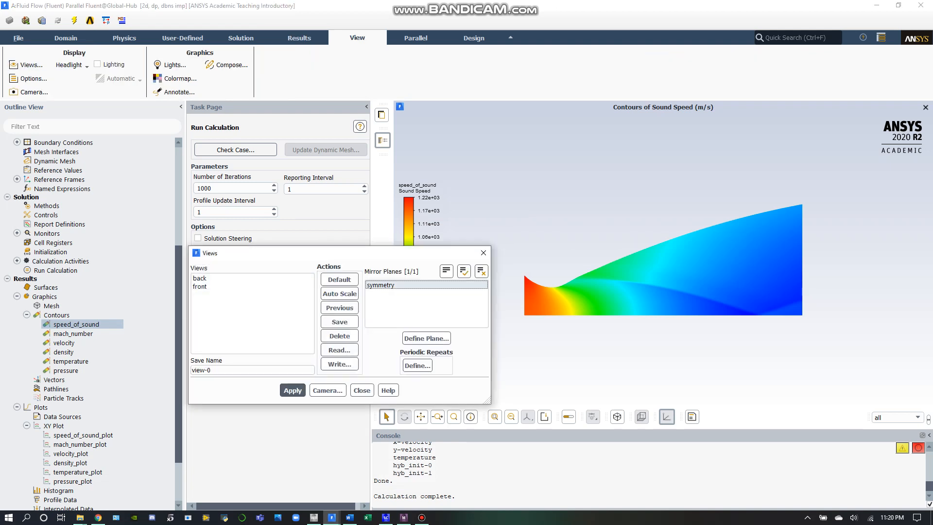
left_click(293, 390)
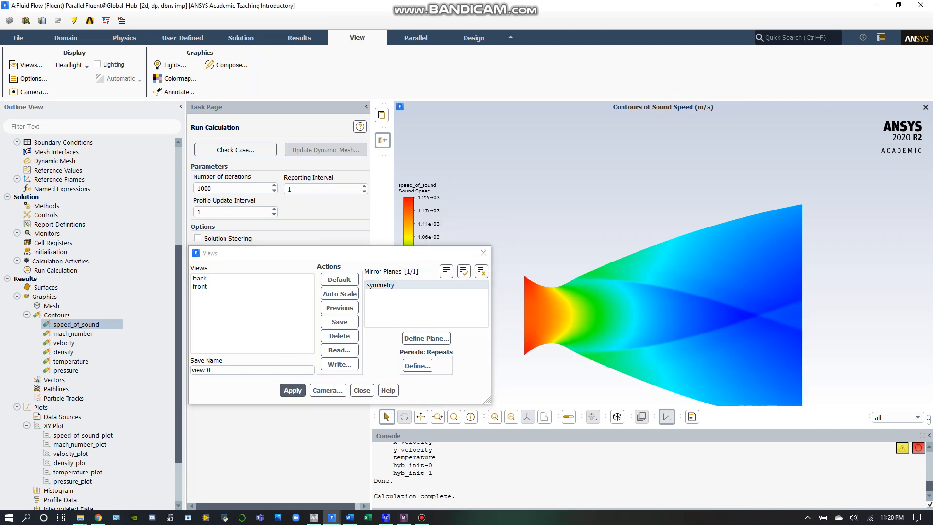
left_click(484, 253)
scroll(689, 336, "down", 1)
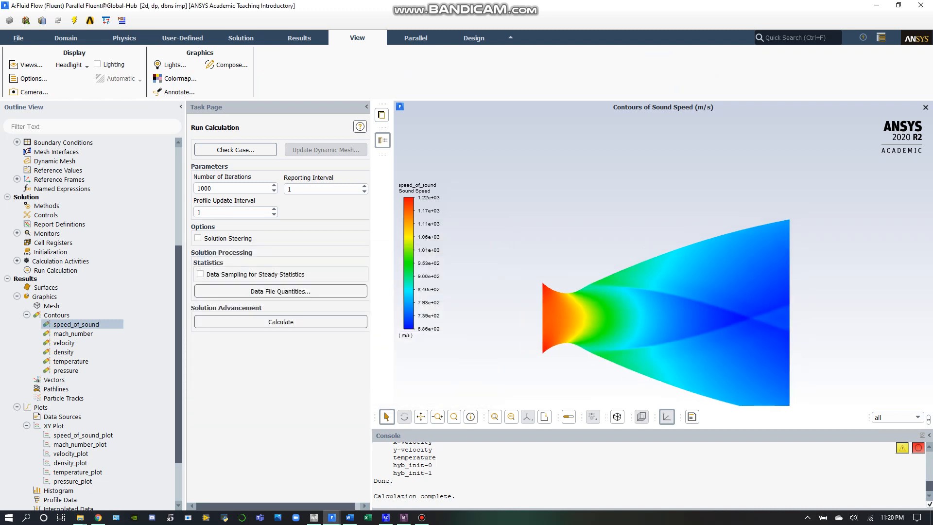
middle_click_drag(678, 321, 642, 250)
scroll(642, 248, "up", 1)
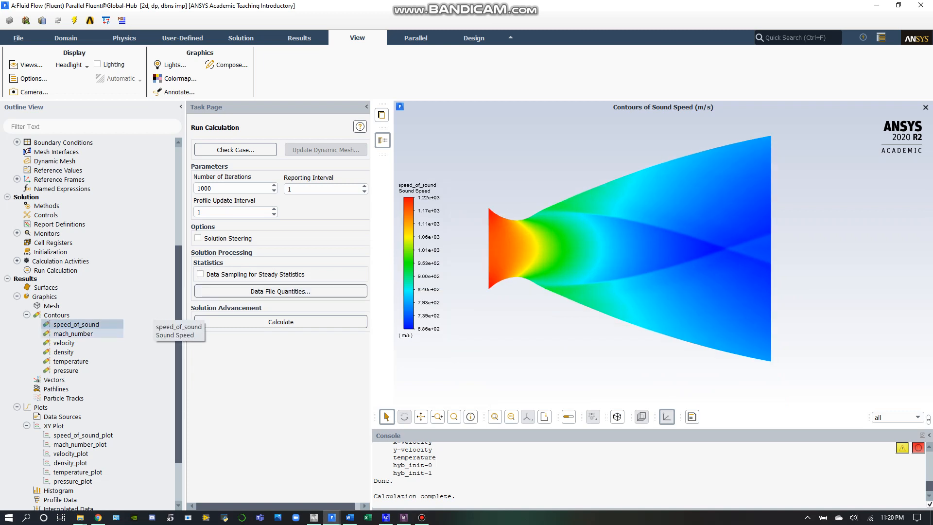
- Display the saved mach_number contour on fff_surface for the mirrored nozzle
double_click(73, 333)
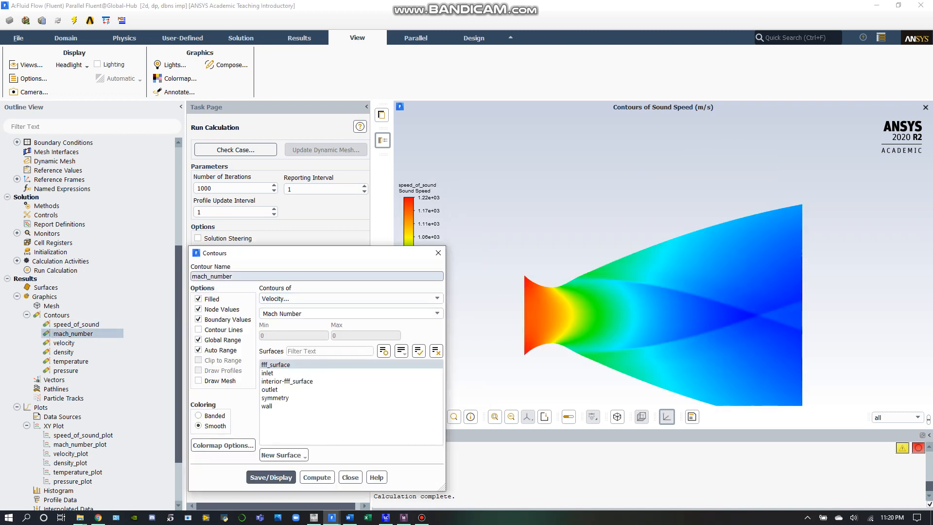
left_click(271, 477)
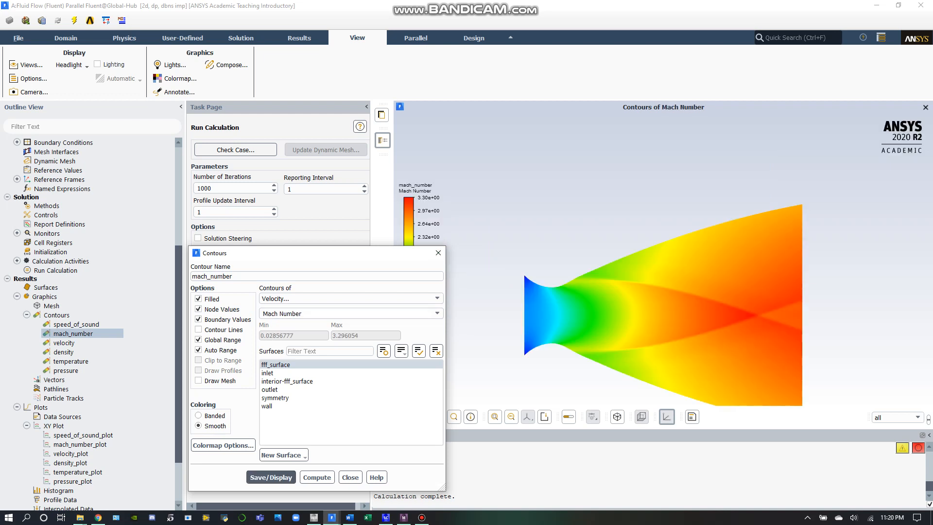
left_click(350, 478)
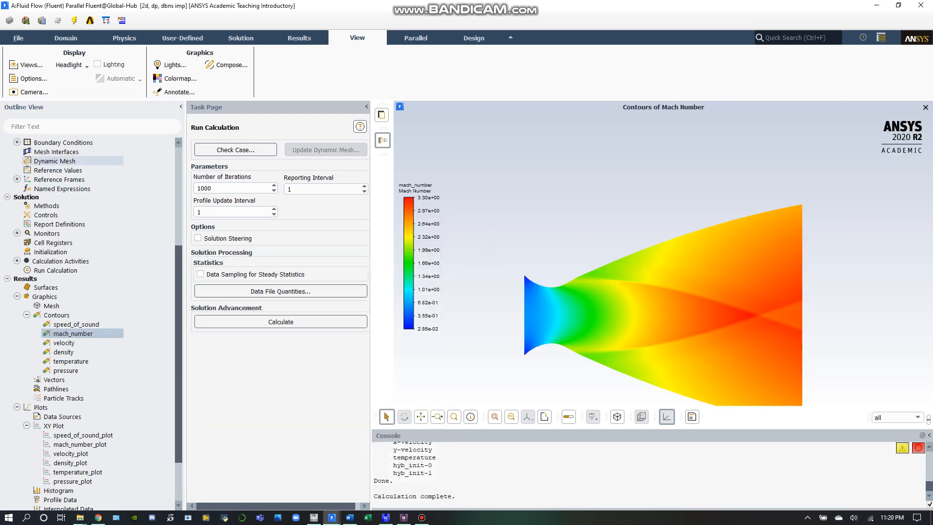
- Display the saved velocity contour of Velocity Magnitude on fff_surface and inspect the whole nozzle
left_click(300, 38)
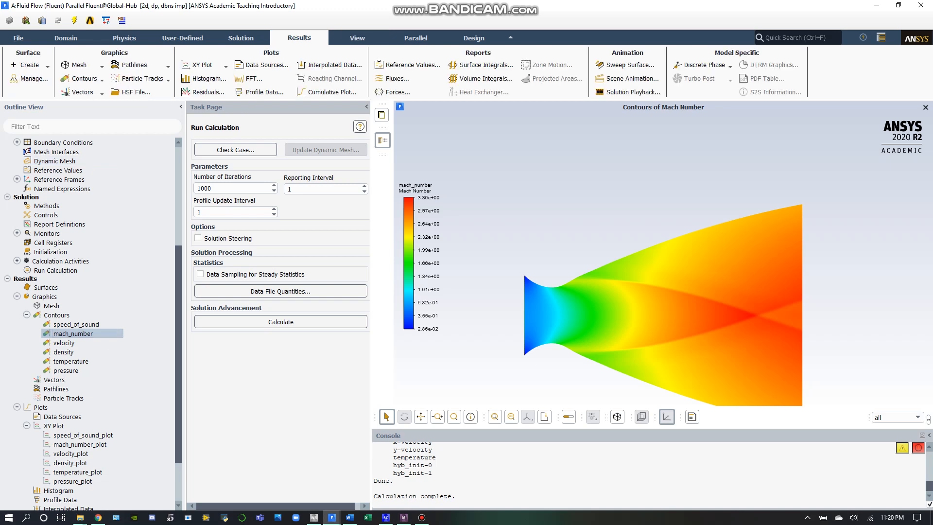
left_click(82, 79)
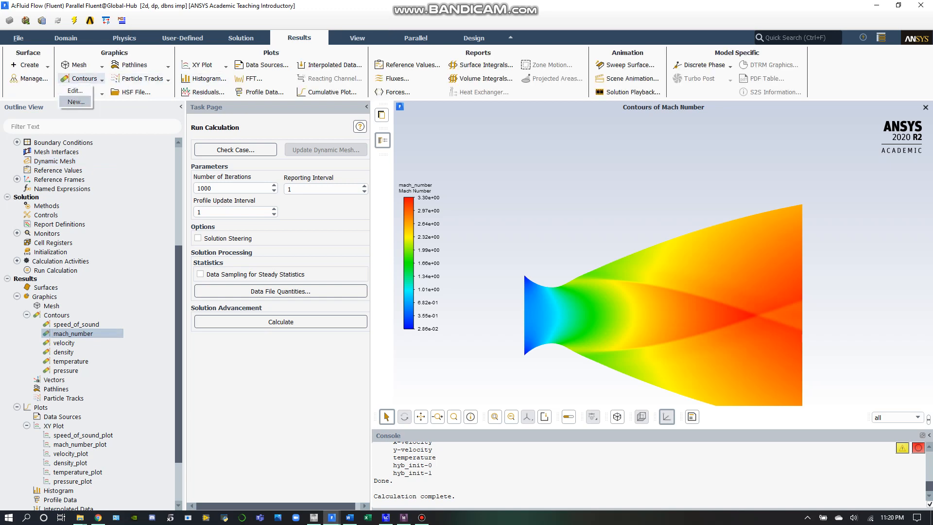
double_click(64, 343)
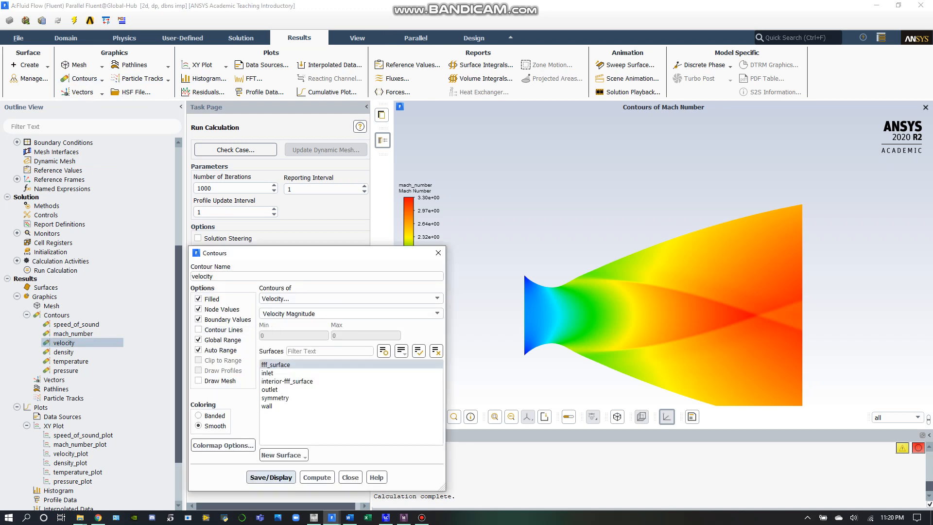
left_click(270, 477)
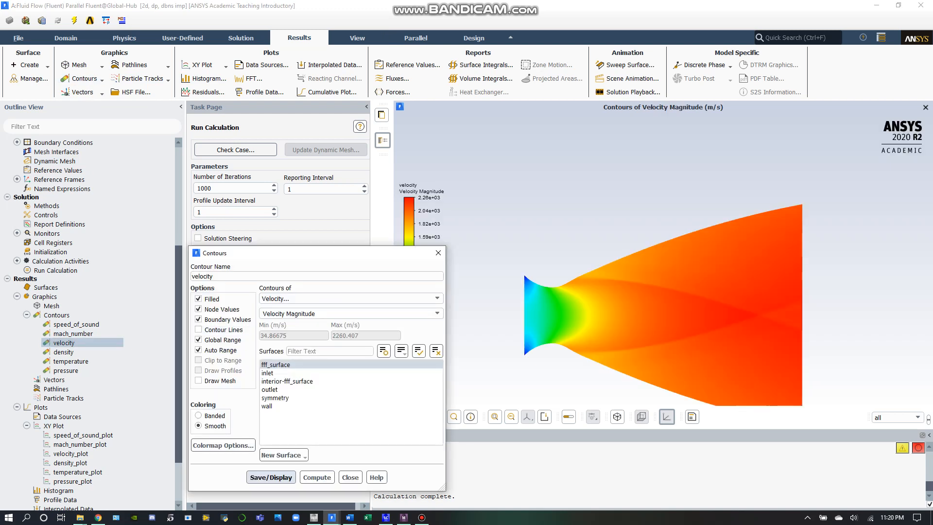
left_click(350, 477)
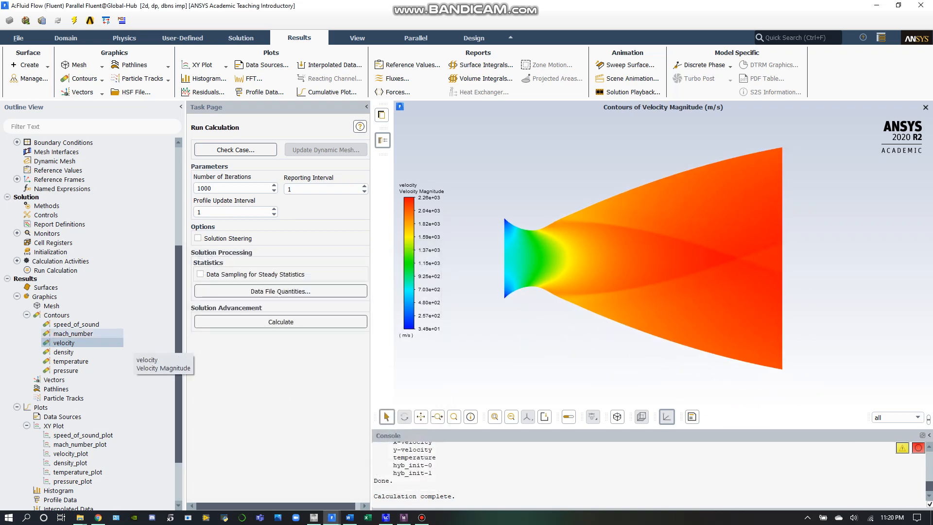
- Display the saved density contour on fff_surface across the mirrored nozzle
double_click(64, 352)
left_click(271, 478)
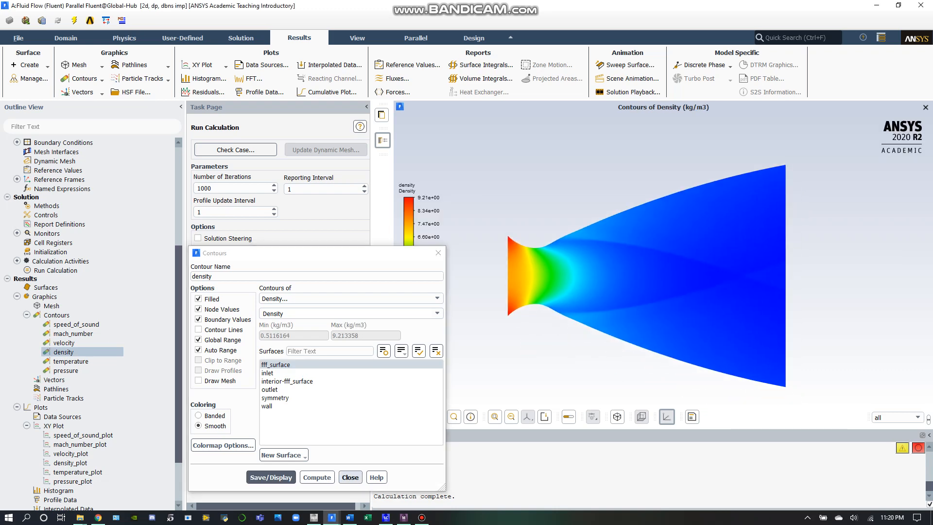
left_click(350, 477)
- Display the saved temperature contour of Static Temperature on fff_surface across the mirrored nozzle
double_click(71, 361)
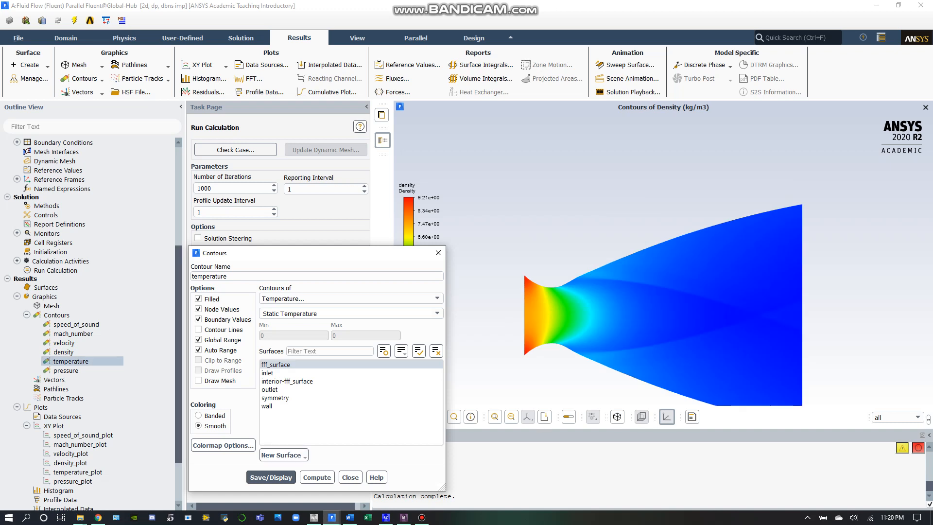
left_click(271, 477)
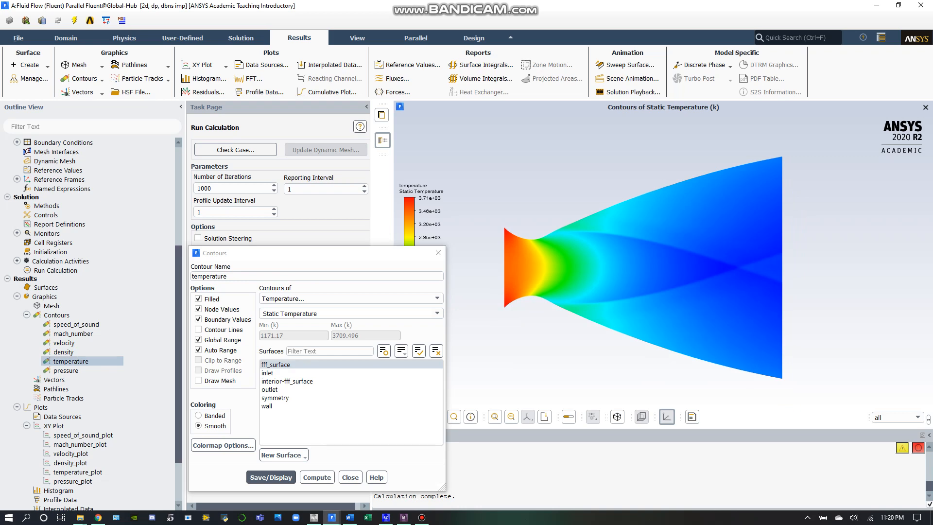
left_click(350, 477)
- Display the saved pressure contour of Static Pressure on fff_surface with the full mirrored nozzle in view
left_click(66, 370)
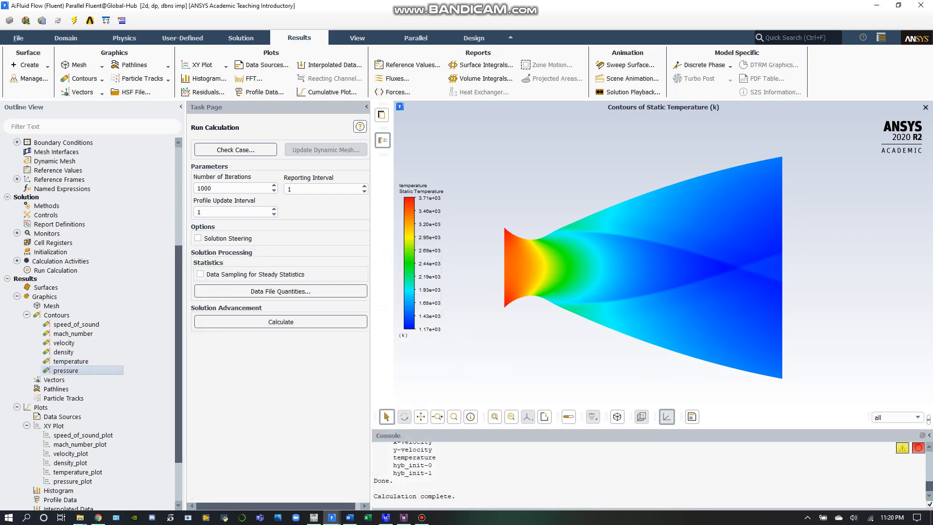
double_click(67, 370)
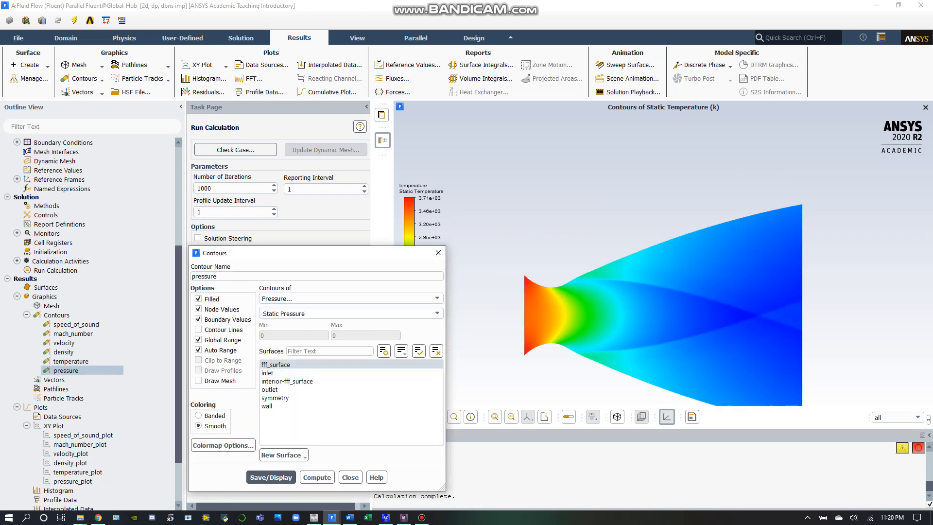
left_click_drag(663, 311, 654, 266)
left_click(271, 478)
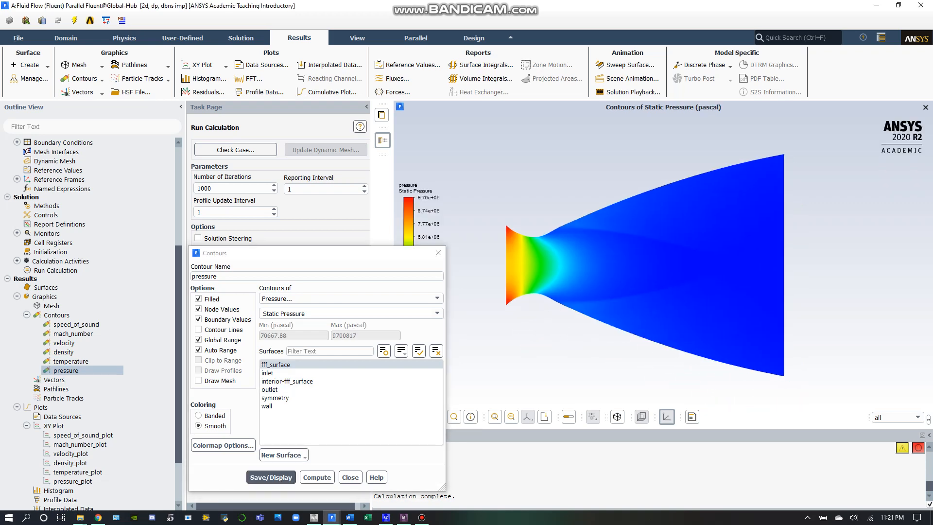
left_click(350, 477)
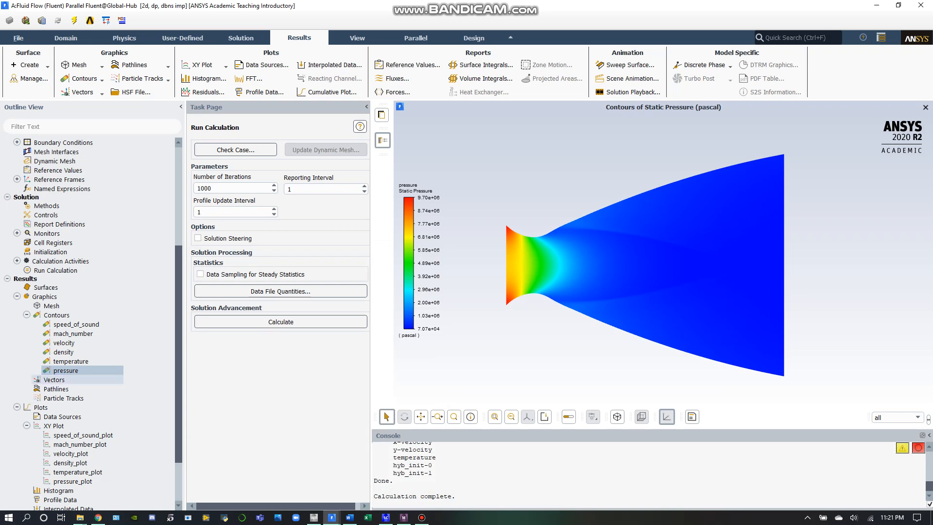
- Plot the saved pressure_plot of Static Pressure along the symmetry surface and close the plot settings
scroll(77, 369, "down", 3)
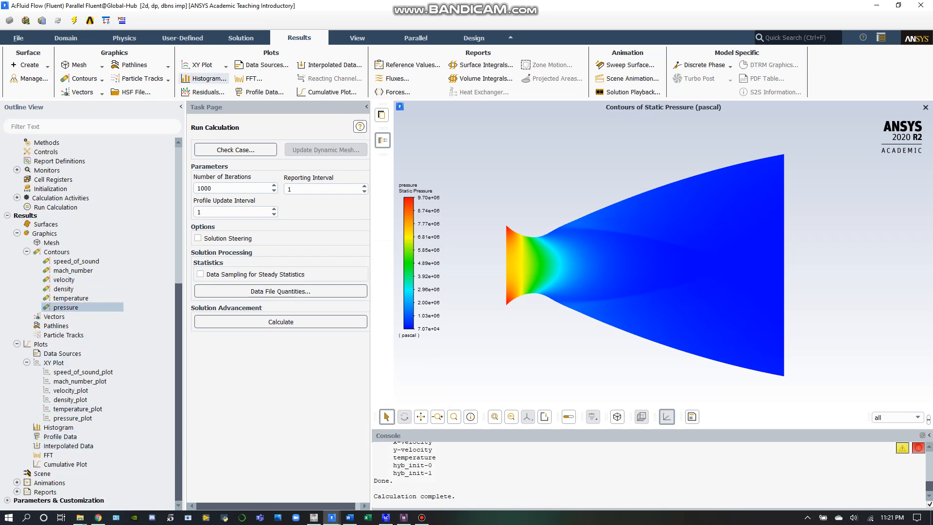
left_click(199, 65)
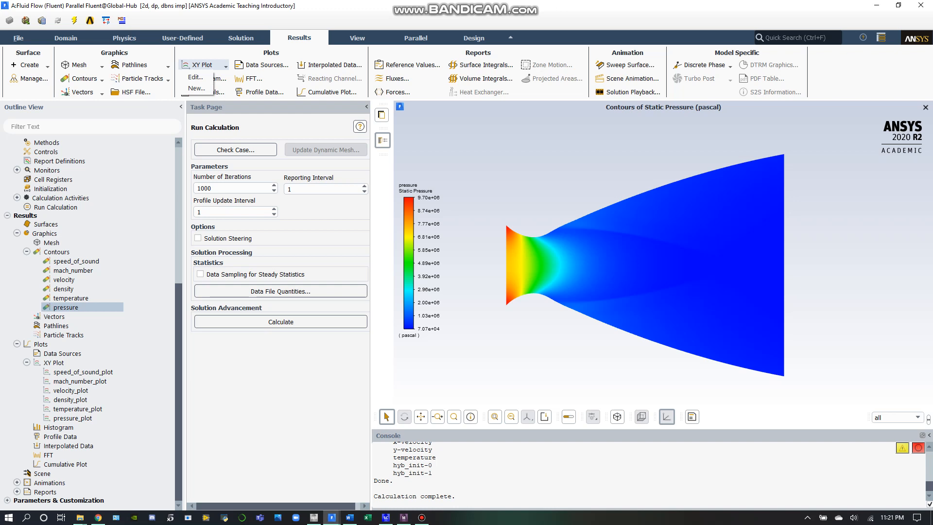
left_click(72, 418)
double_click(72, 418)
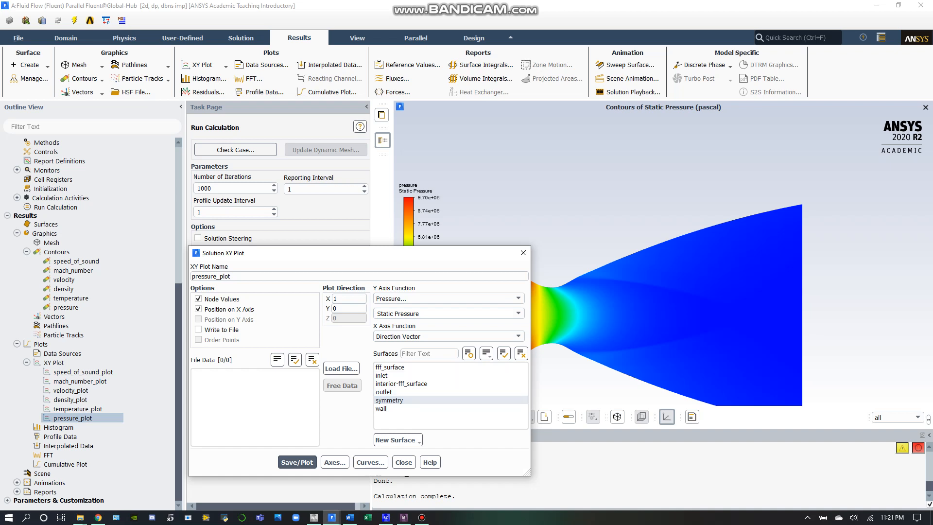
left_click(297, 462)
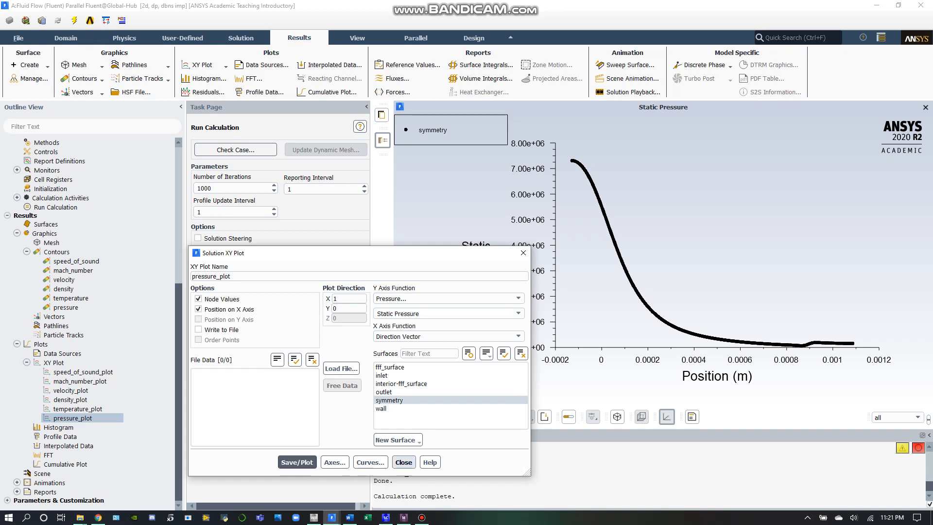
left_click(404, 463)
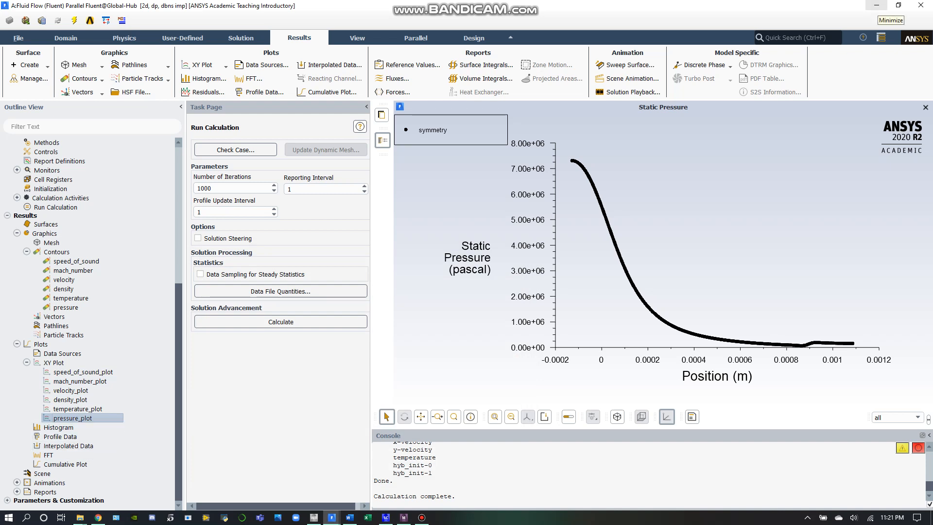
- Switch to Workbench and open the second Fluid Flow system's geometry in SpaceClaim to inspect the nozzle profile and its dimensions
left_click(877, 5)
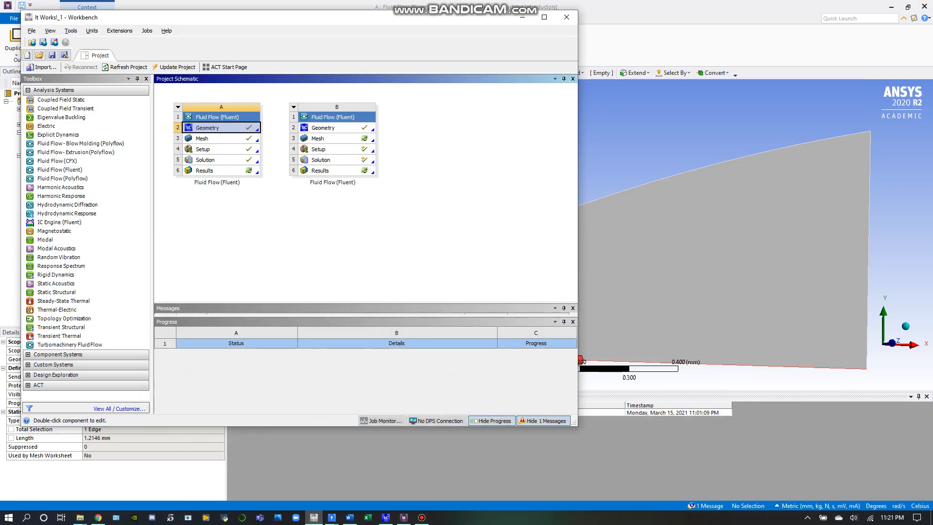
double_click(323, 128)
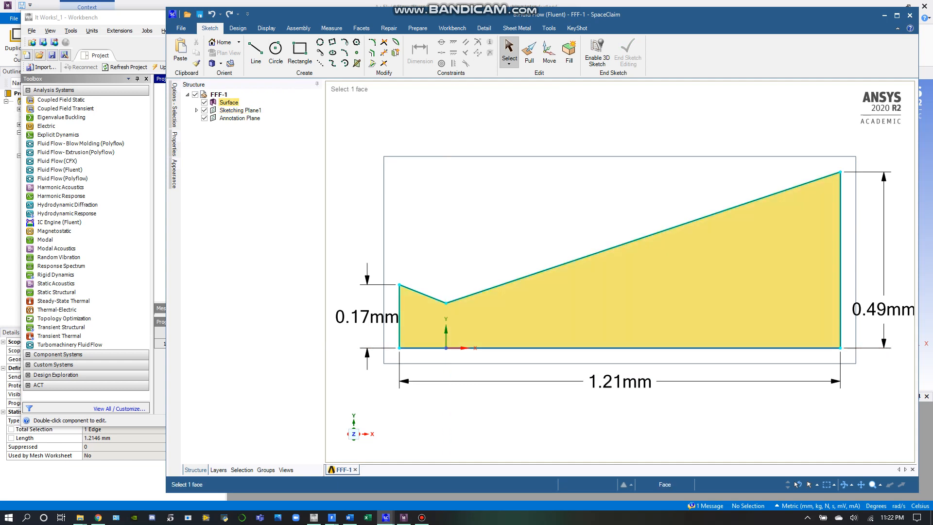
scroll(673, 296, "down", 1)
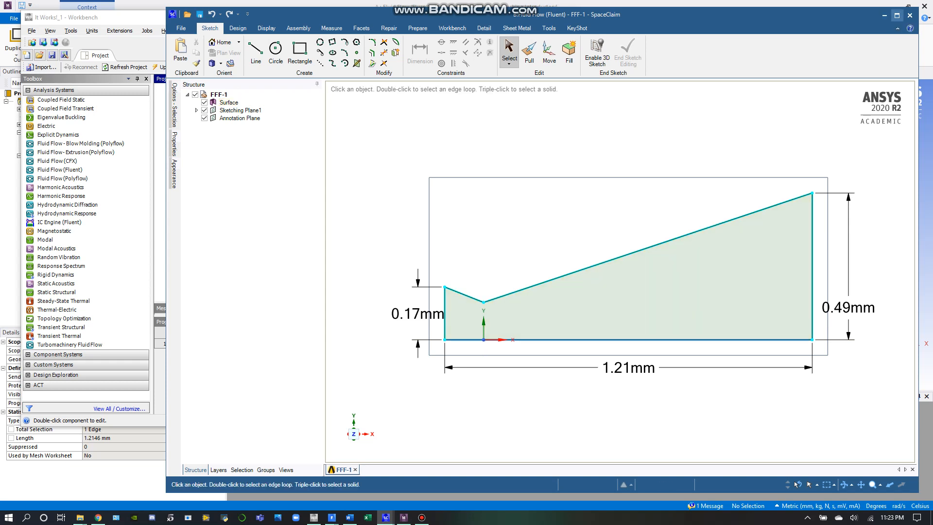
left_click(884, 15)
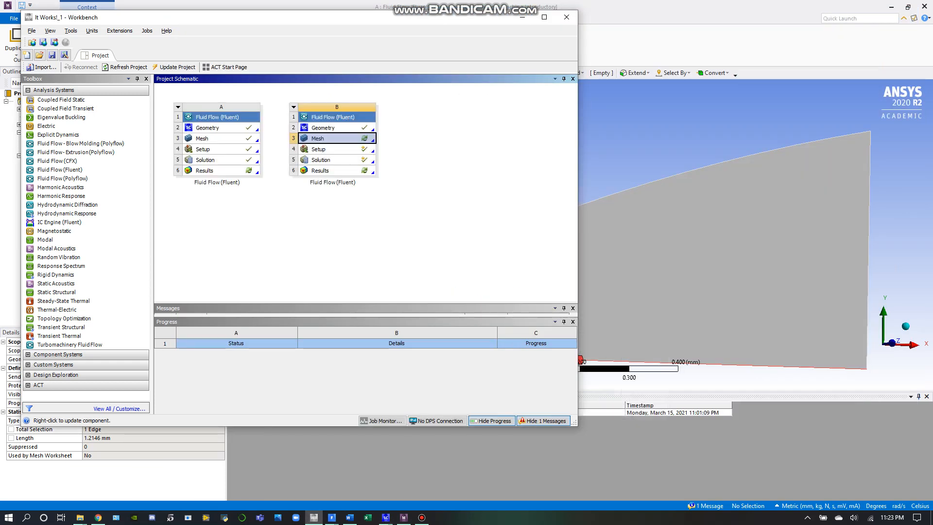
- Open the second Fluid Flow system's mesh for editing and read in the upstream geometry data
right_click(337, 138)
left_click(362, 188)
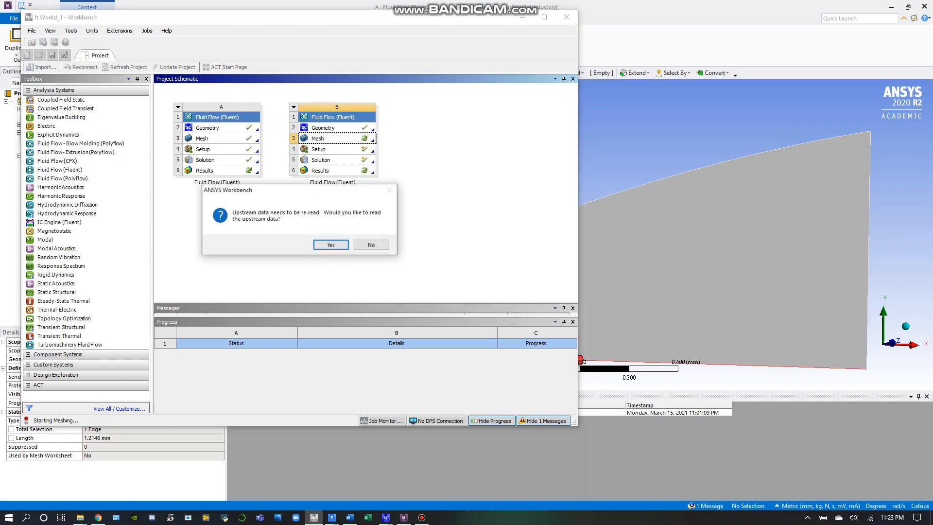
key("Return")
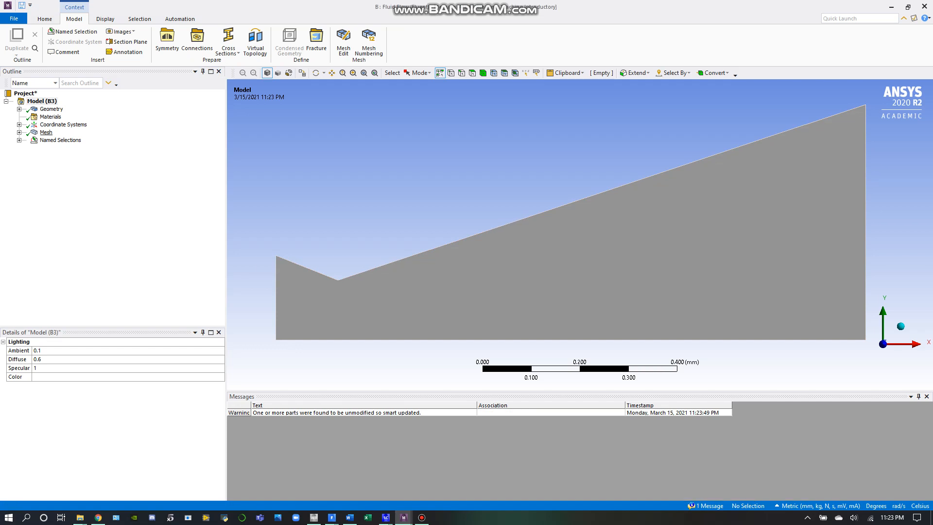
- Examine the mesh defaults and sizing settings, and the refinement control applied to the nozzle face
left_click(46, 133)
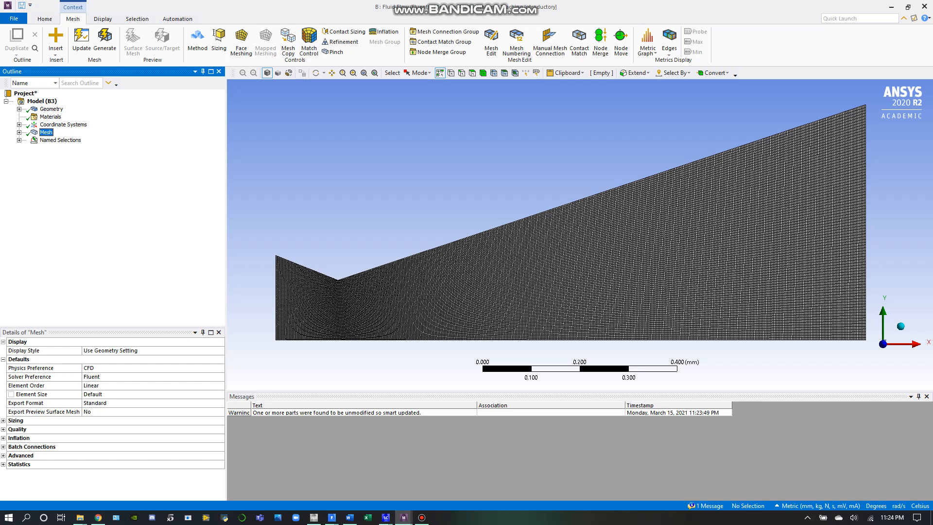
left_click(4, 420)
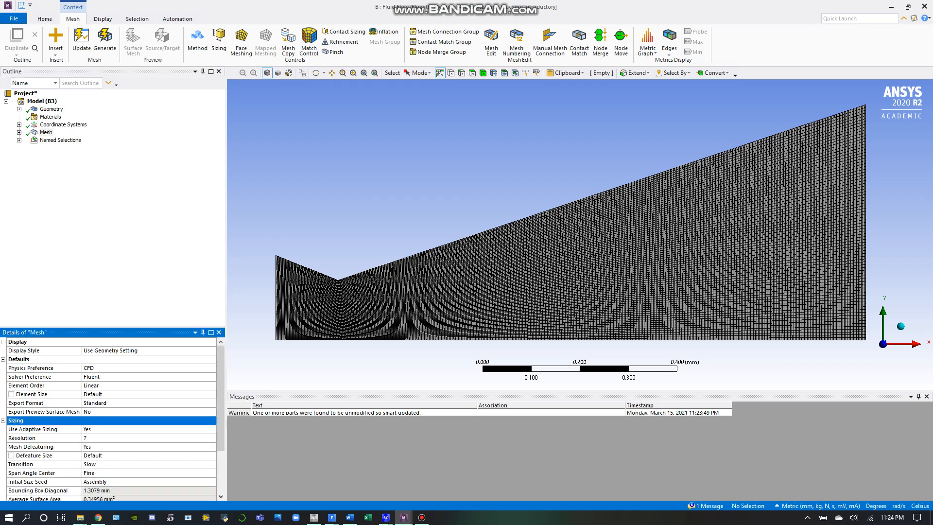
scroll(112, 419, "down", 2)
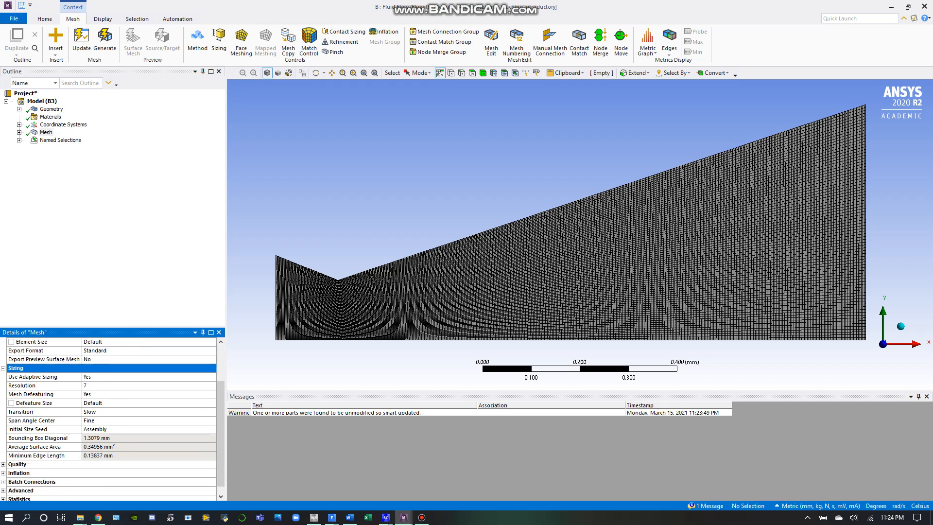
scroll(112, 420, "up", 2)
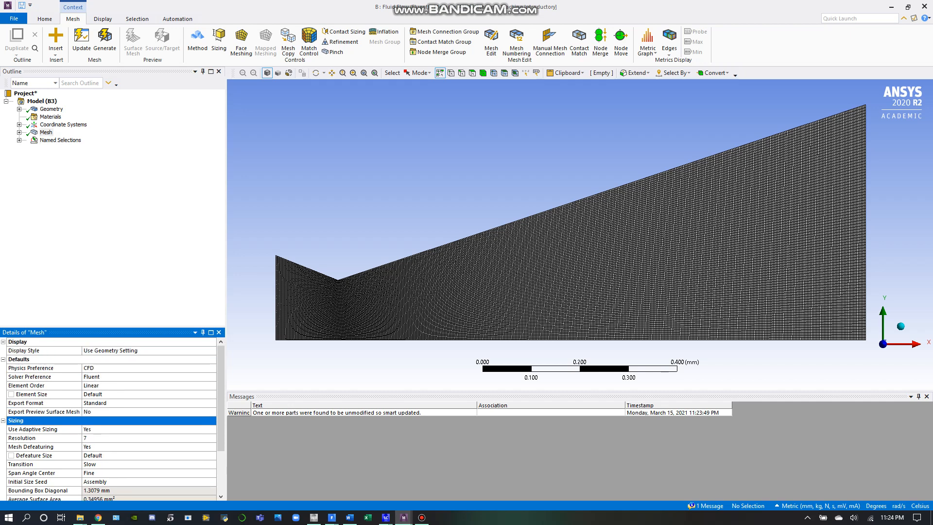
left_click(19, 132)
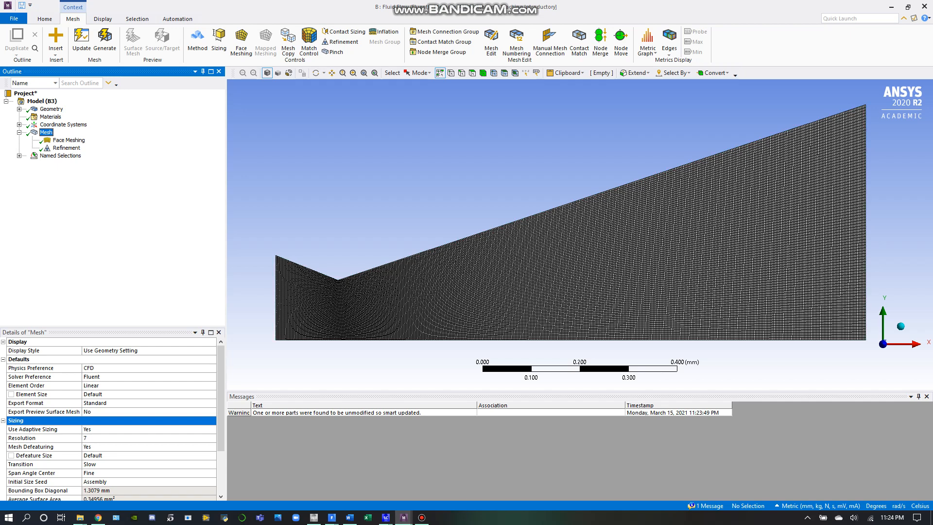
left_click(67, 148)
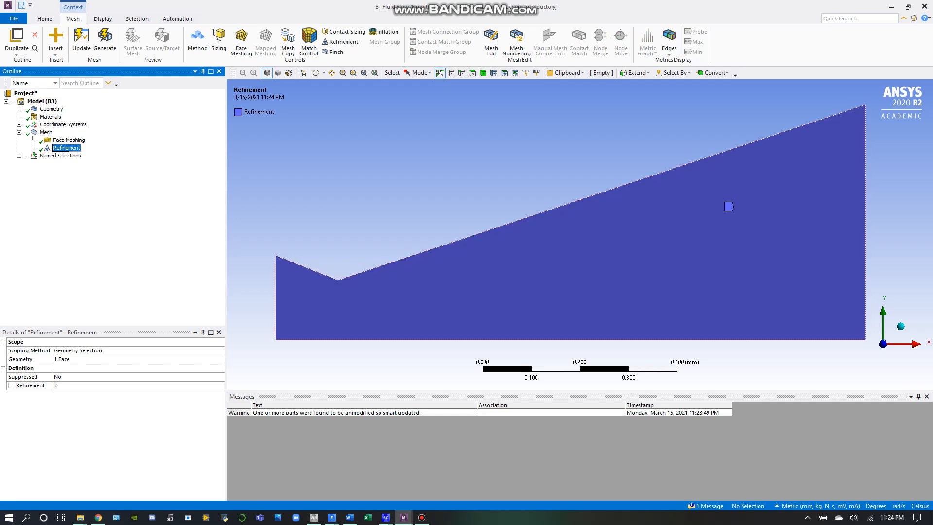
- Review the Inlet, Outlet, Wall and Symmetry named selections on the nozzle edges
left_click(19, 156)
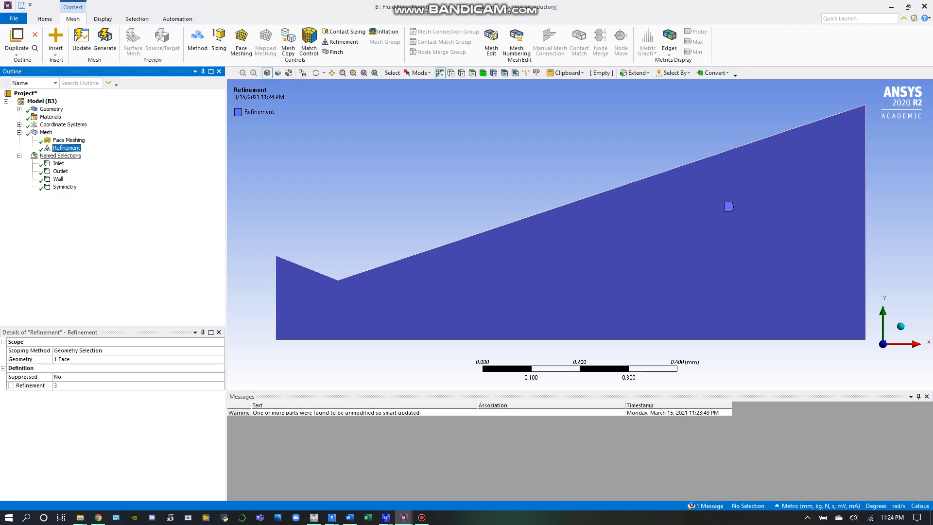
left_click(61, 156)
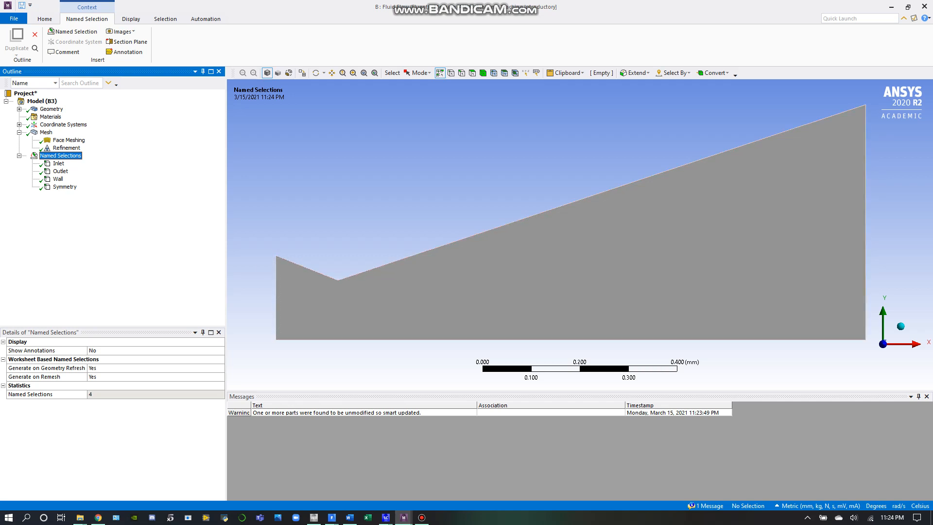
left_click(58, 164)
left_click(60, 171)
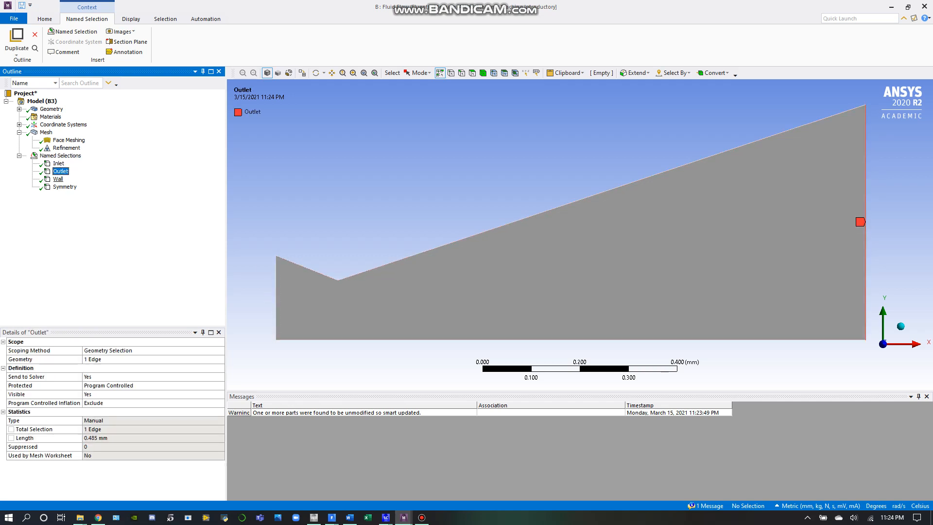
left_click(58, 179)
left_click(65, 187)
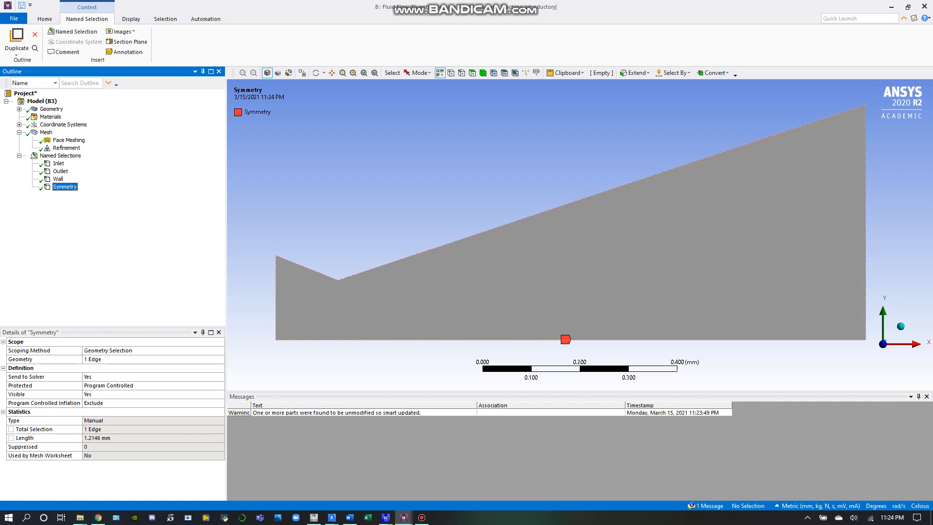
- Switch to the second Fluid Flow system's Fluent setup and dismiss the open pressureplot settings
left_click(891, 7)
double_click(322, 149)
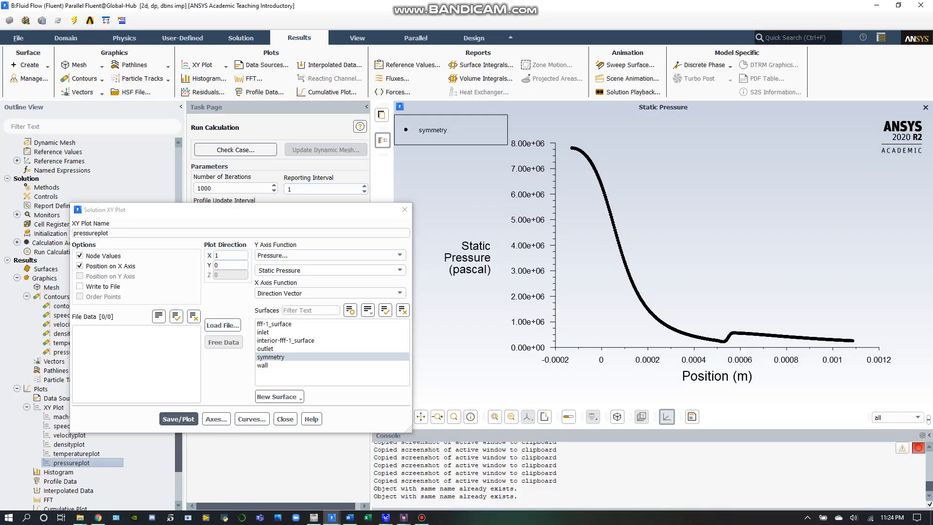
left_click(284, 419)
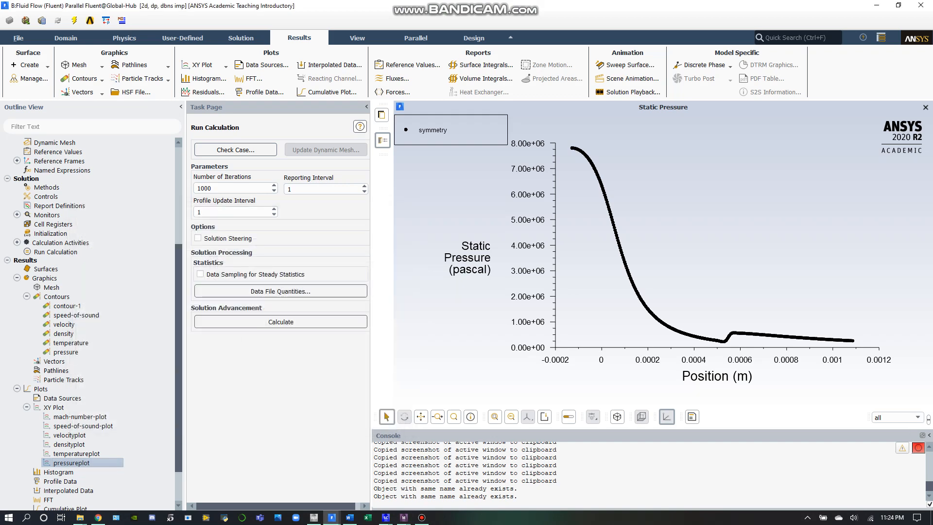
- Exit Fluent, applying settings changes to current and future calculations, and relaunch the second system's setup in double precision with 2 solver processes
left_click(921, 5)
left_click(469, 271)
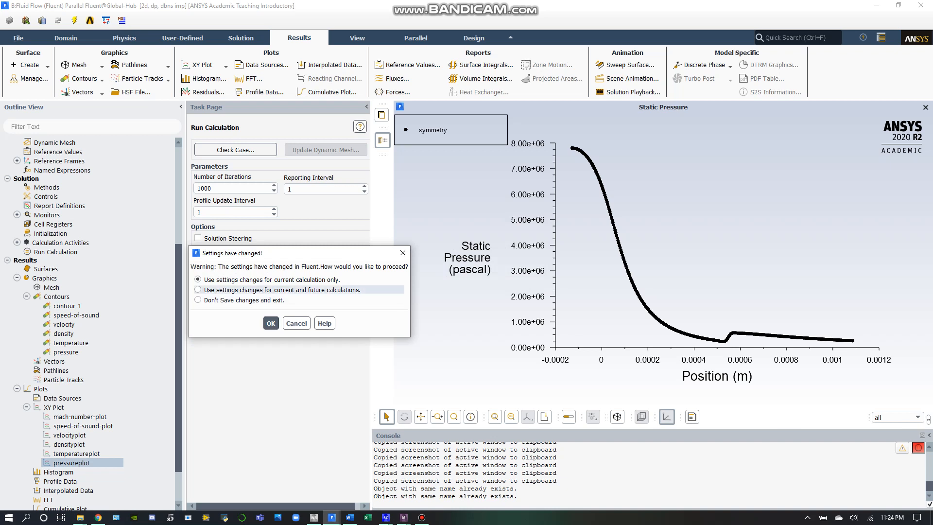
left_click(271, 290)
left_click(271, 323)
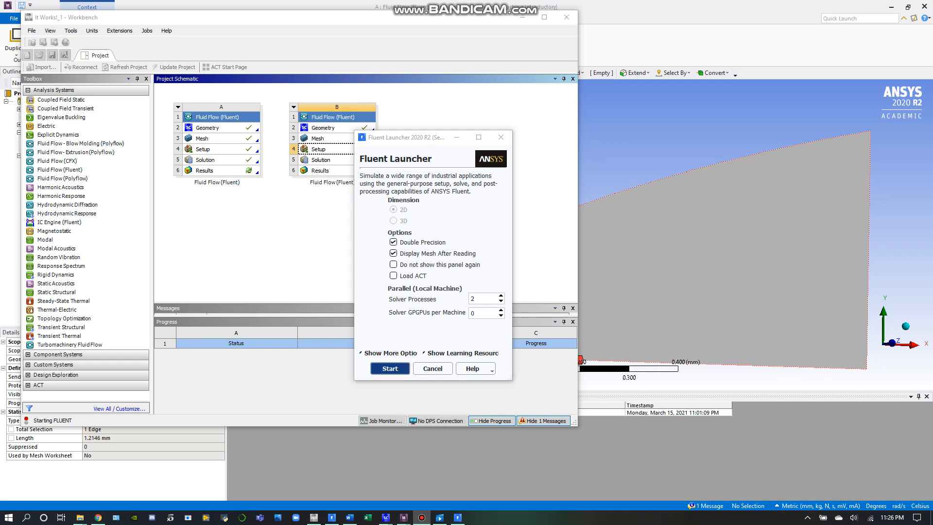
left_click(390, 368)
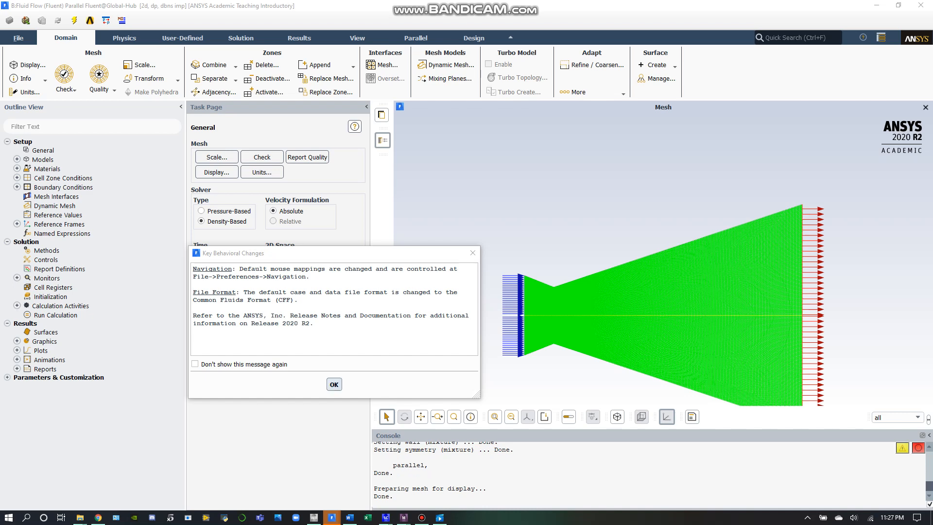
key("Return")
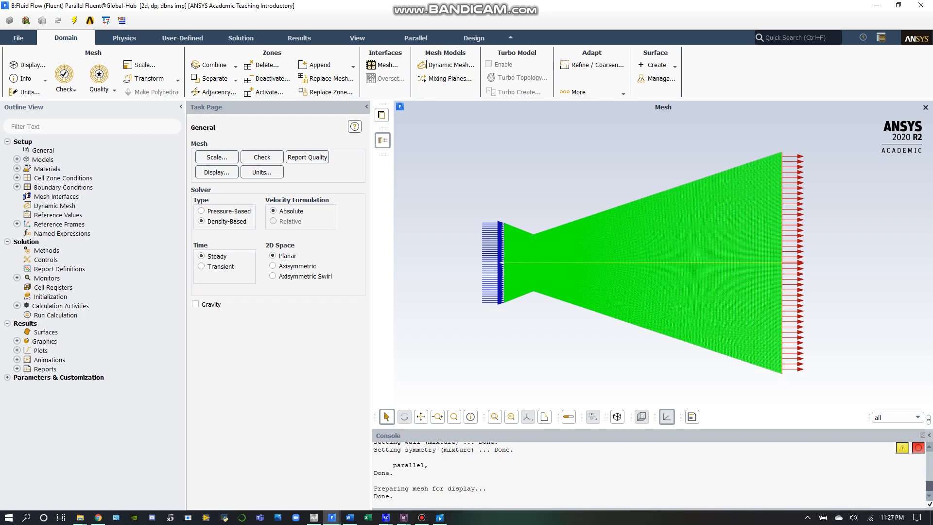
- Review the enabled physics models and the fluid material of the second nozzle setup
left_click(17, 159)
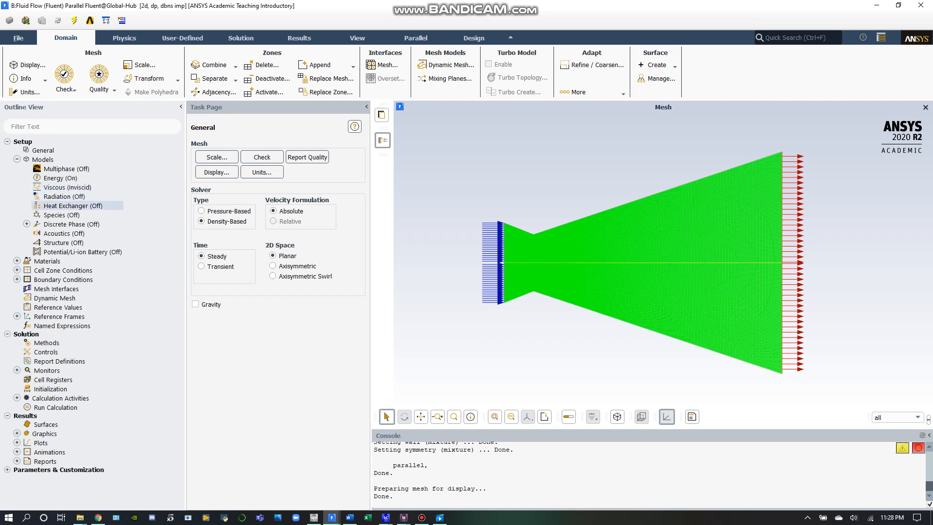
left_click(17, 261)
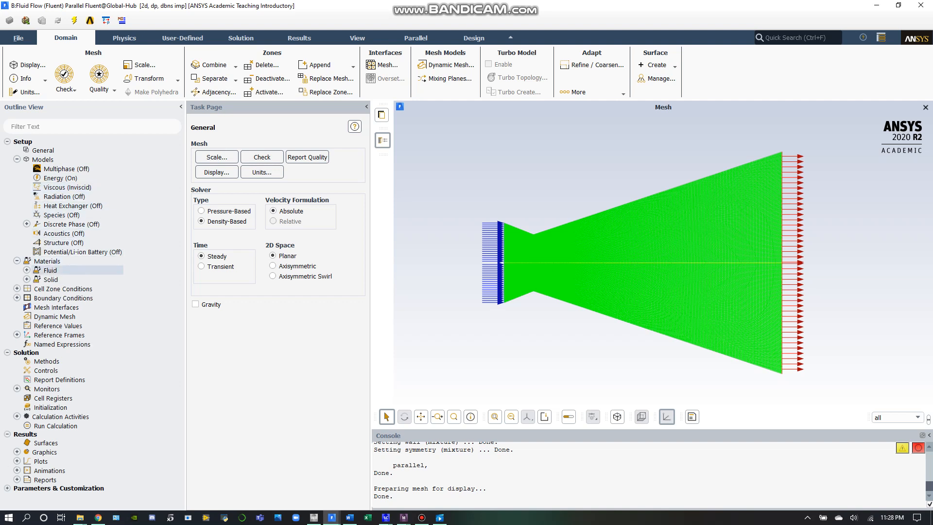
left_click(27, 271)
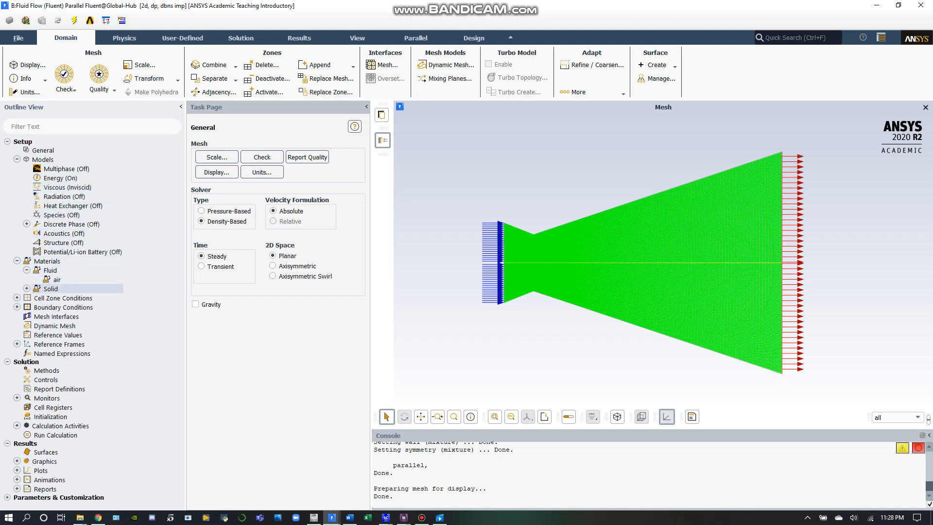
- Inspect the pressure-inlet boundary condition's momentum and thermal settings, closing it without changes
left_click(17, 307)
scroll(17, 307, "down", 1)
left_click(27, 290)
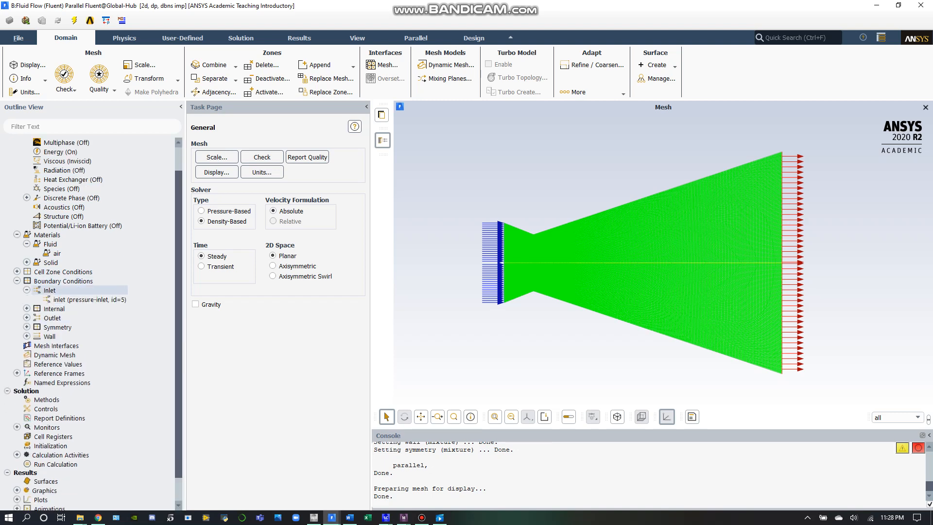
right_click(77, 299)
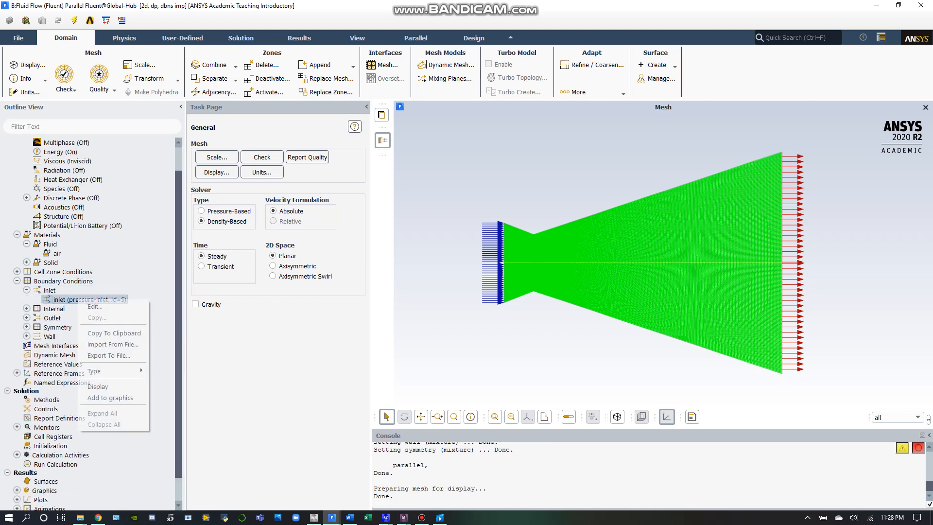
left_click(91, 306)
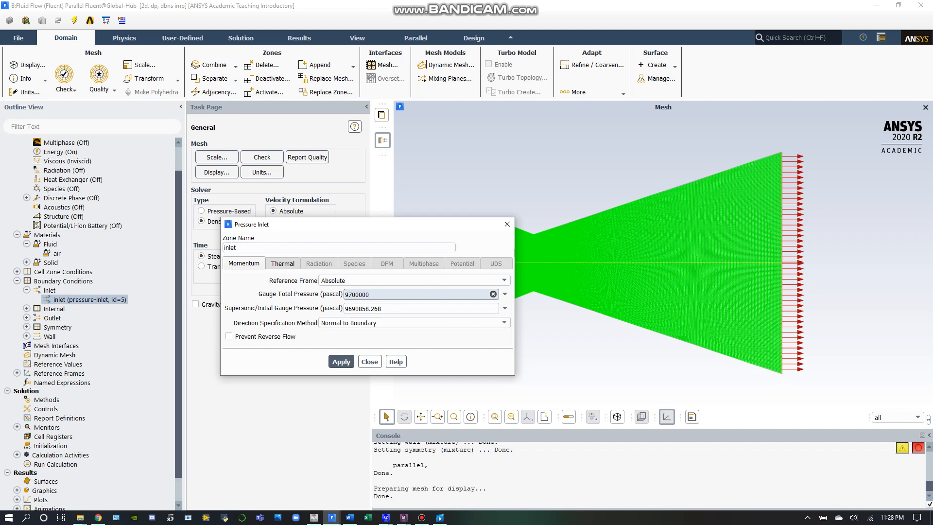
left_click(283, 263)
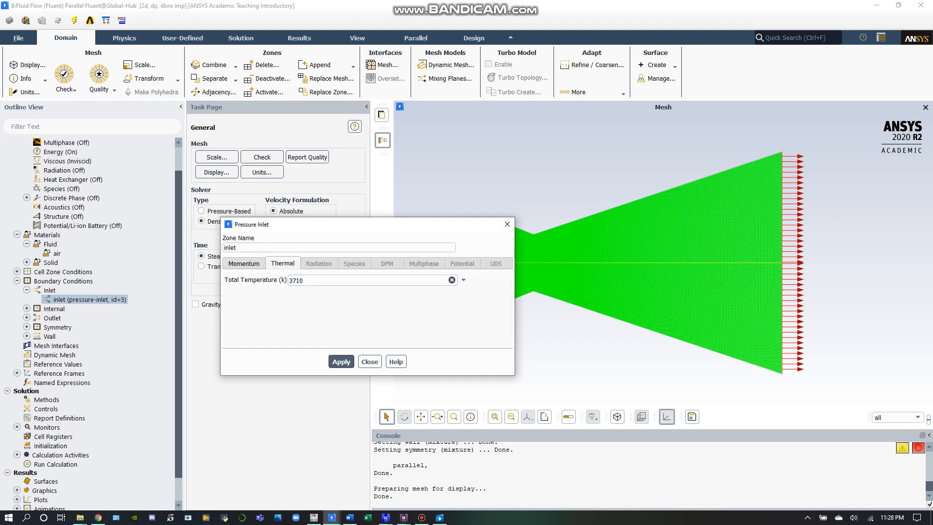
left_click(369, 361)
- Initialize the straight-walled nozzle's solution using hybrid initialization
left_click(27, 318)
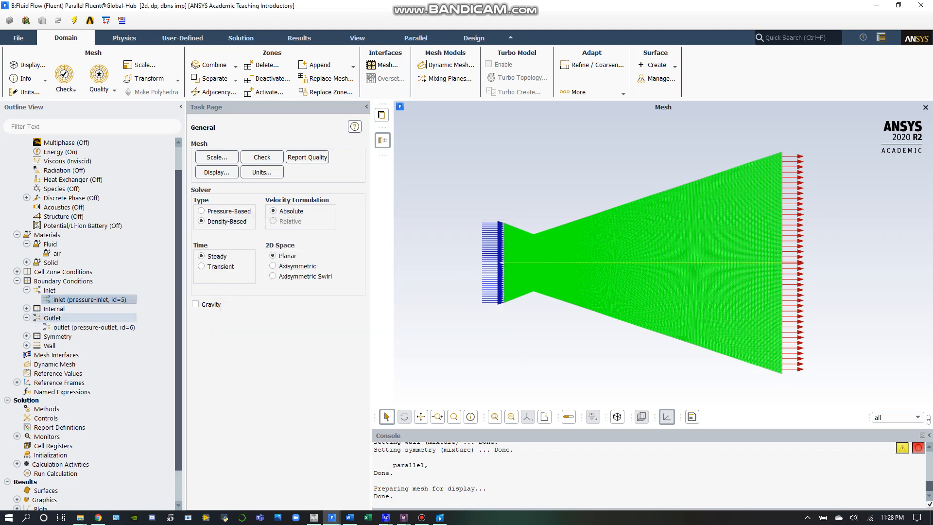
scroll(53, 330, "down", 1)
scroll(54, 336, "down", 1)
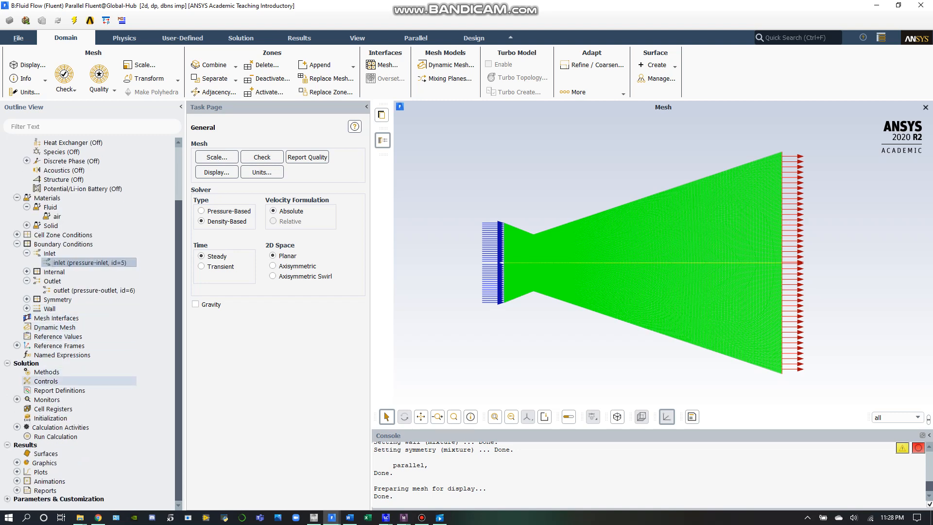
left_click(50, 418)
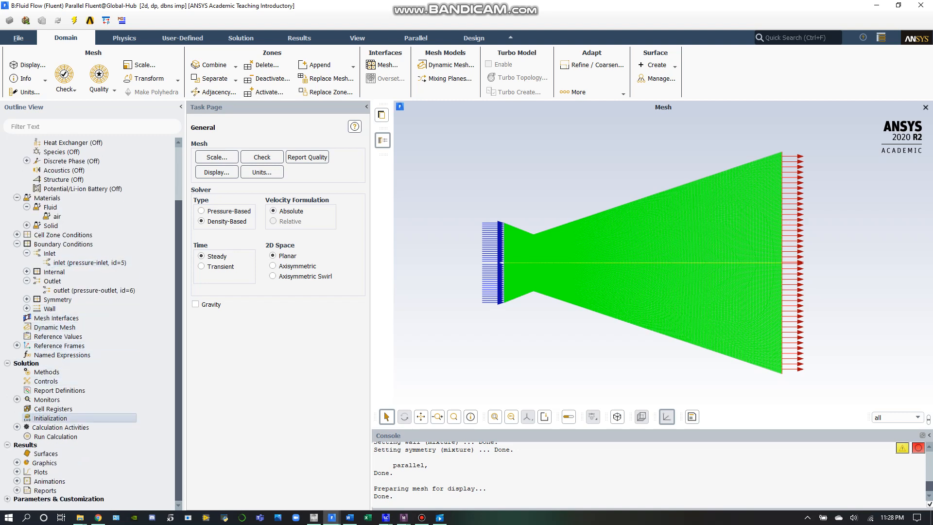
left_click(257, 183)
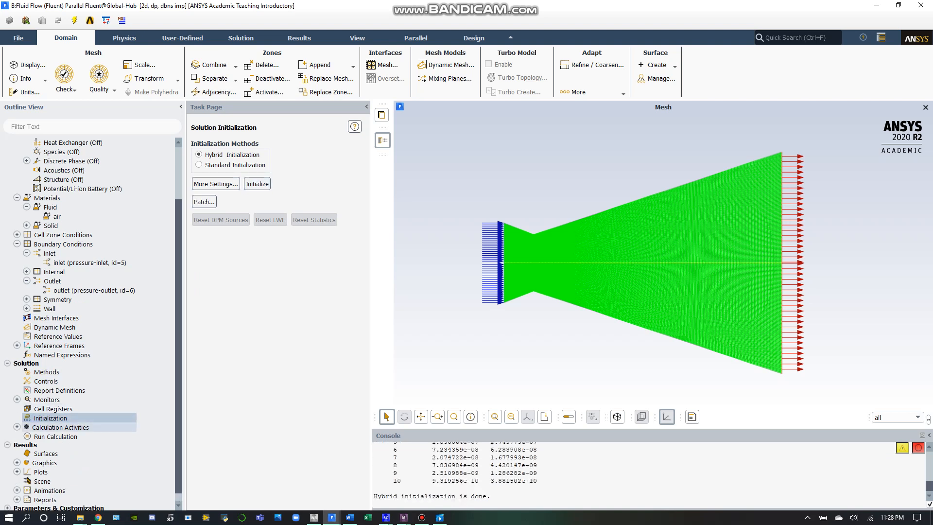
- Run the case check, closing its recommendations without changes, and calculate the solution with 1000 iterations
left_click(55, 436)
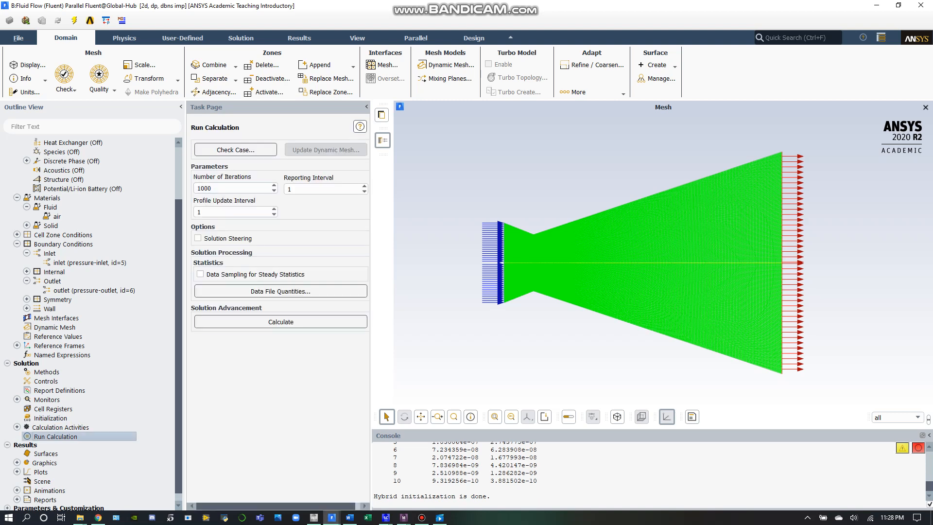
left_click(236, 150)
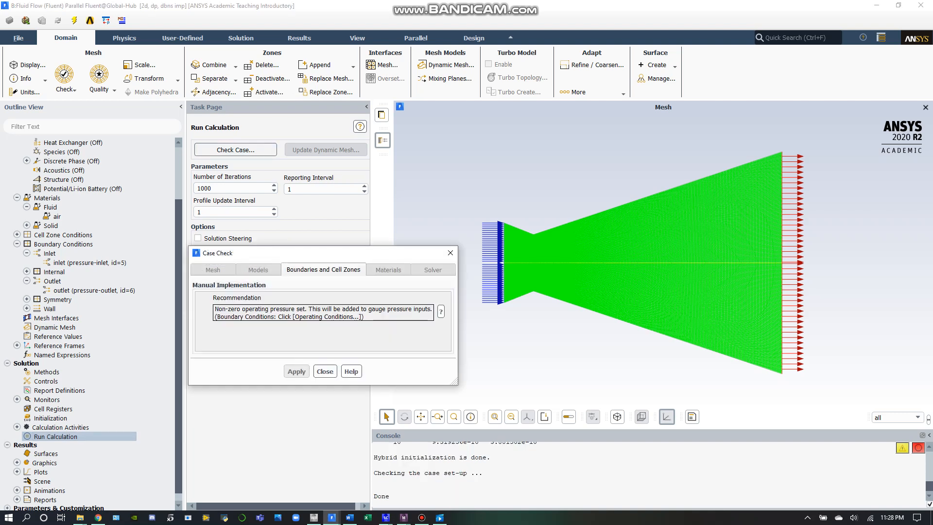
left_click(325, 371)
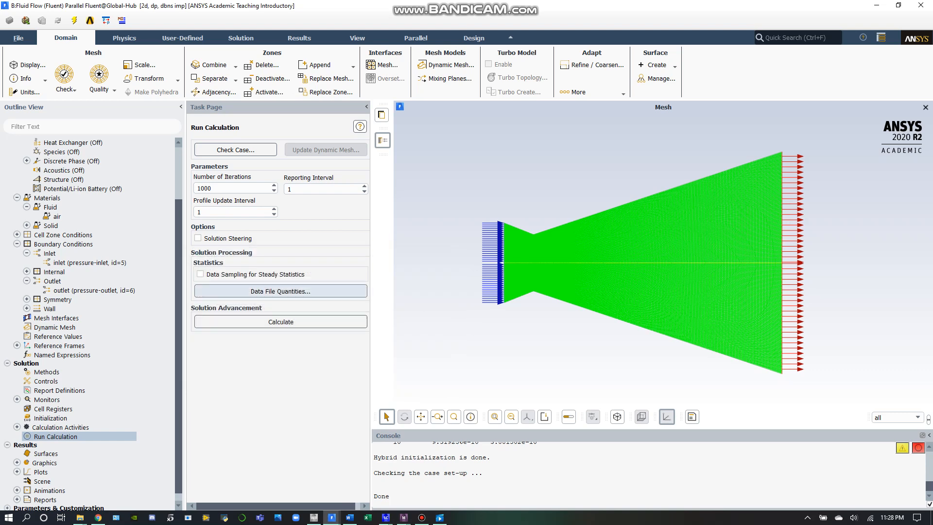
left_click(281, 322)
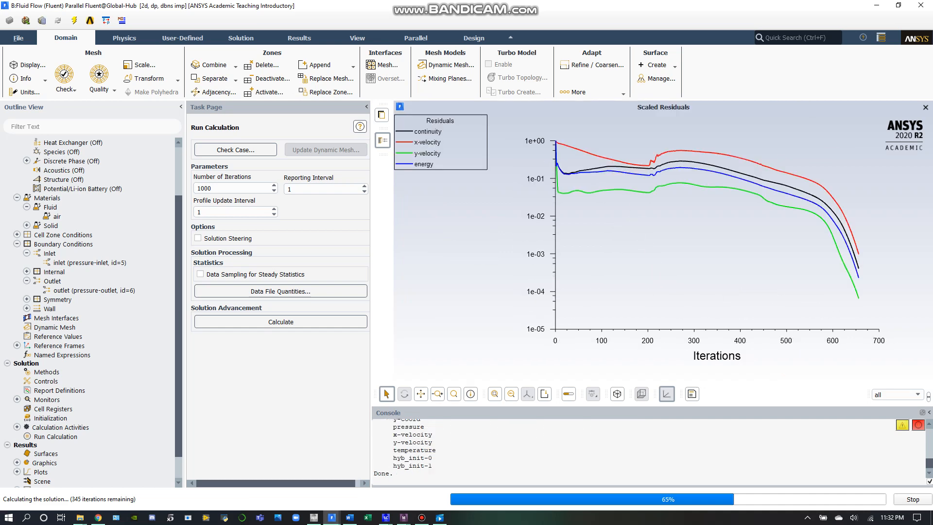
left_click(484, 269)
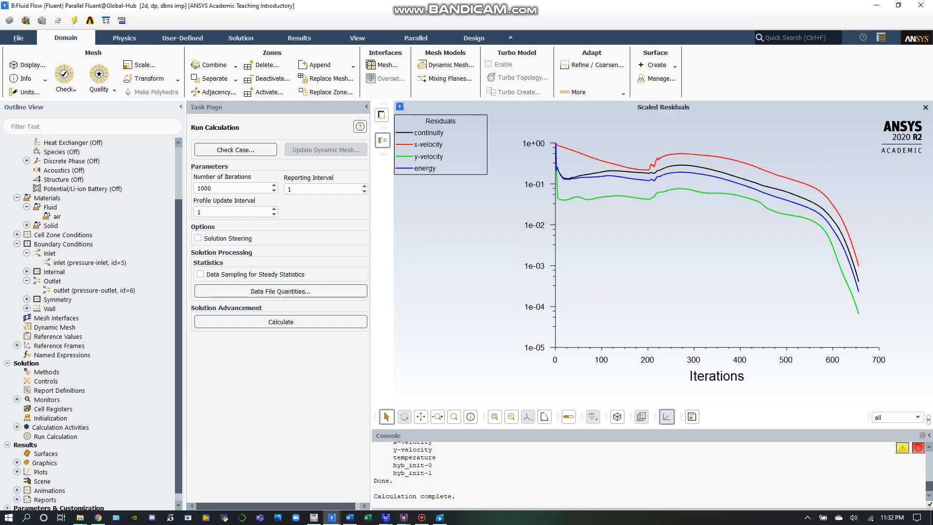
- Display the existing contour-1 definition, showing Mach number contours on fff-1_surface
scroll(73, 453, "down", 1)
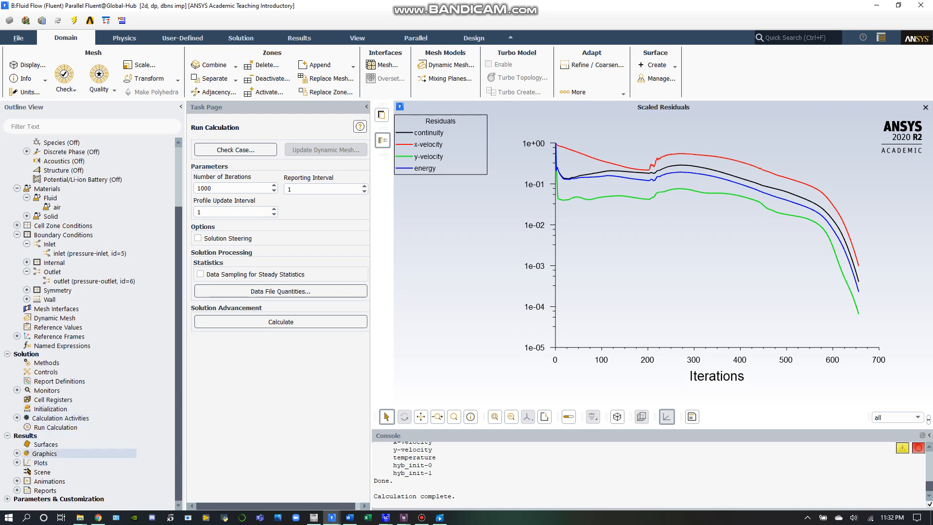
left_click(17, 454)
scroll(17, 454, "down", 2)
left_click(27, 425)
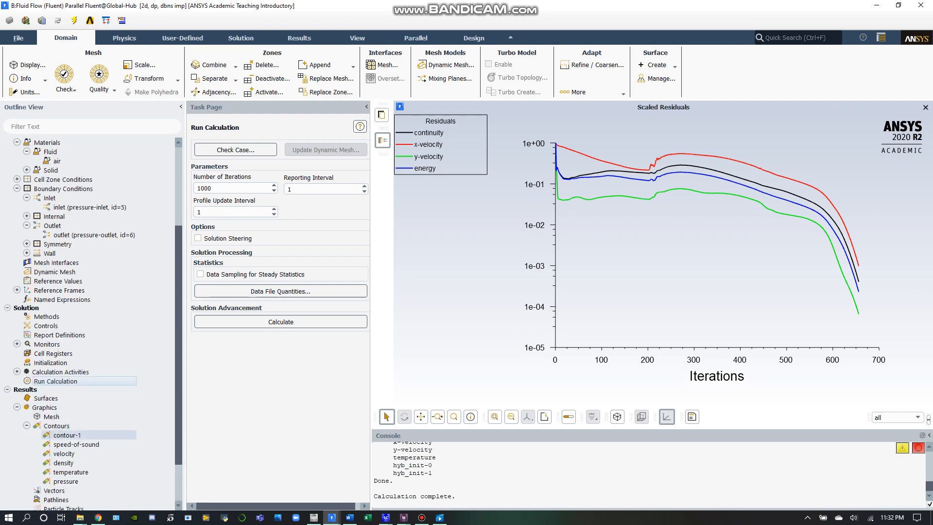
double_click(67, 435)
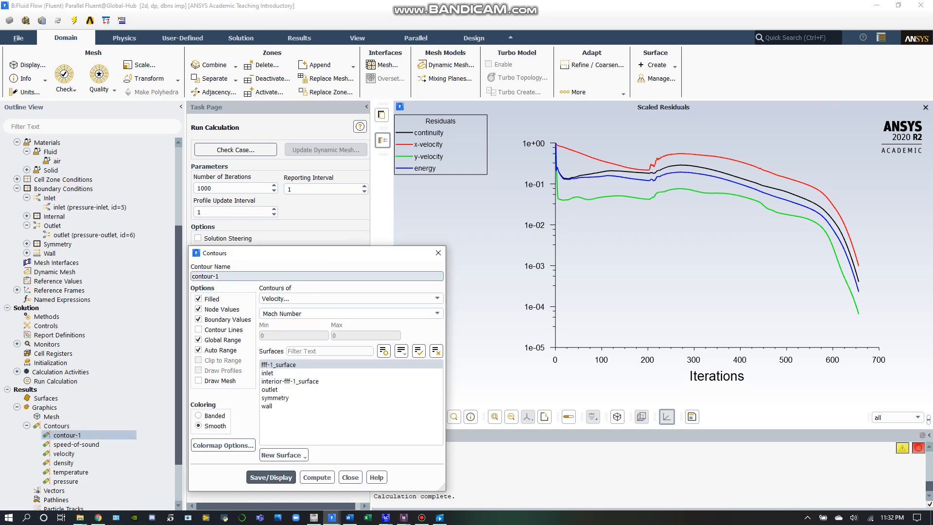
left_click(270, 478)
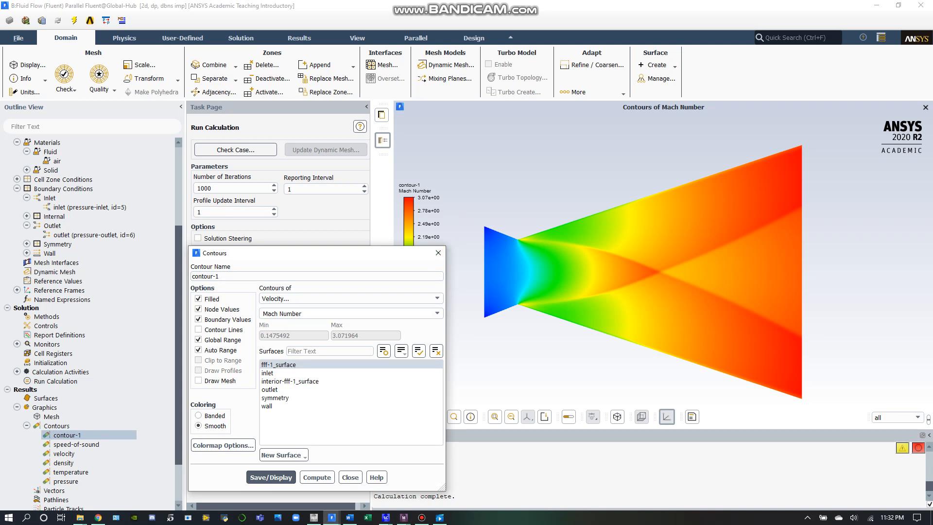
- Display the saved speed-of-sound and velocity contours on fff-1_surface, closing the contour settings after viewing
left_click(76, 444)
double_click(76, 444)
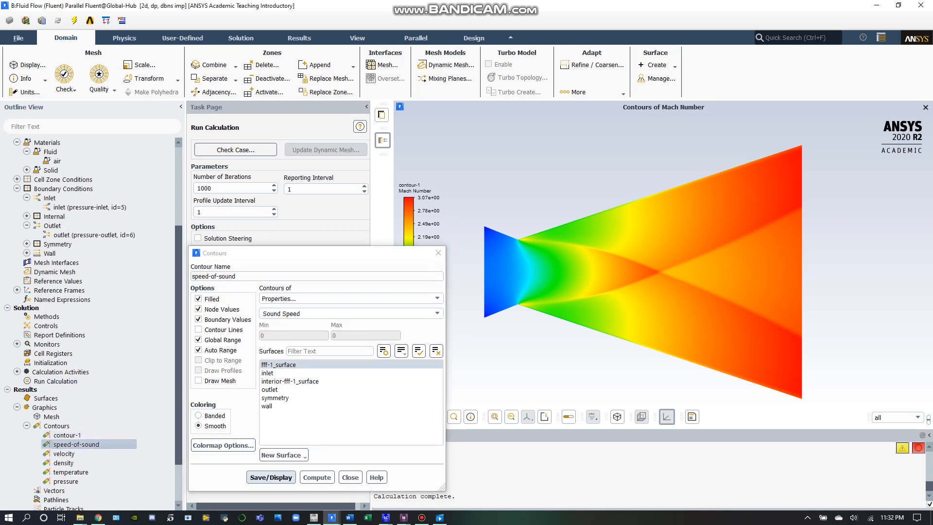
left_click(270, 478)
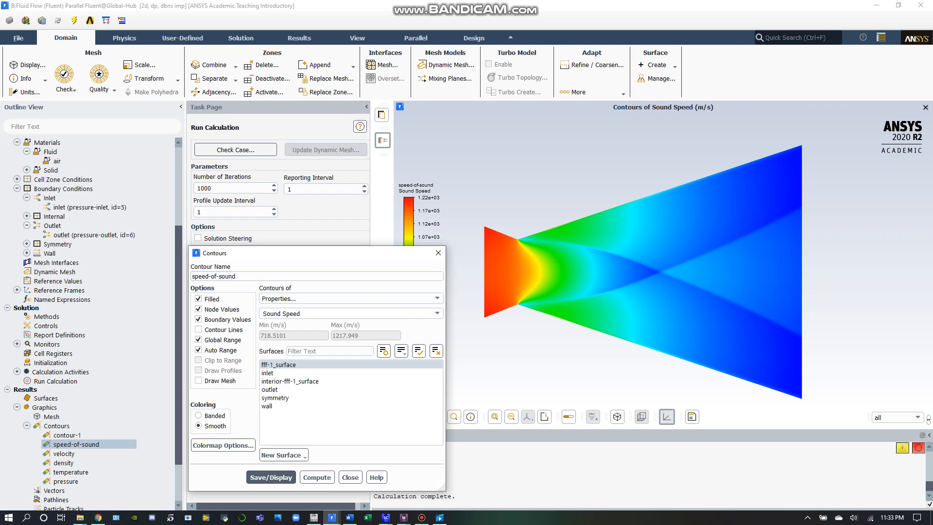
left_click(438, 253)
scroll(87, 440, "down", 2)
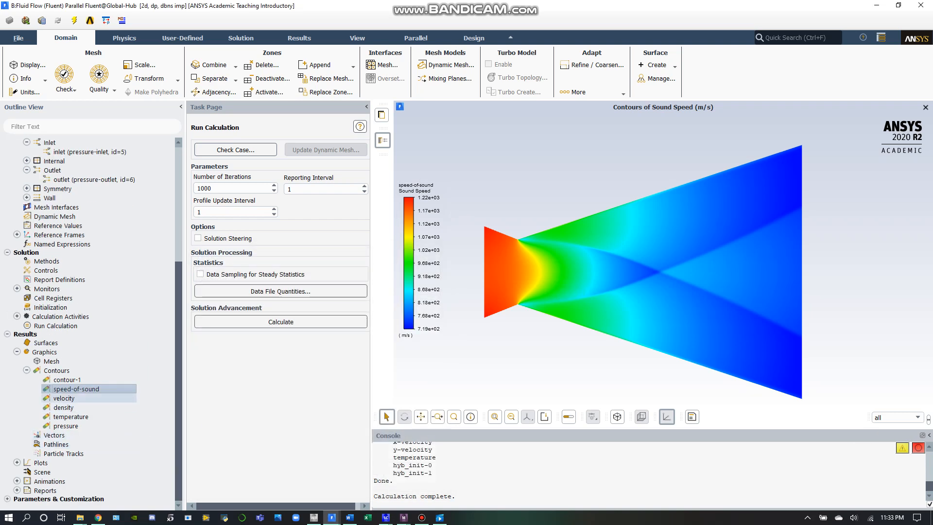
double_click(64, 398)
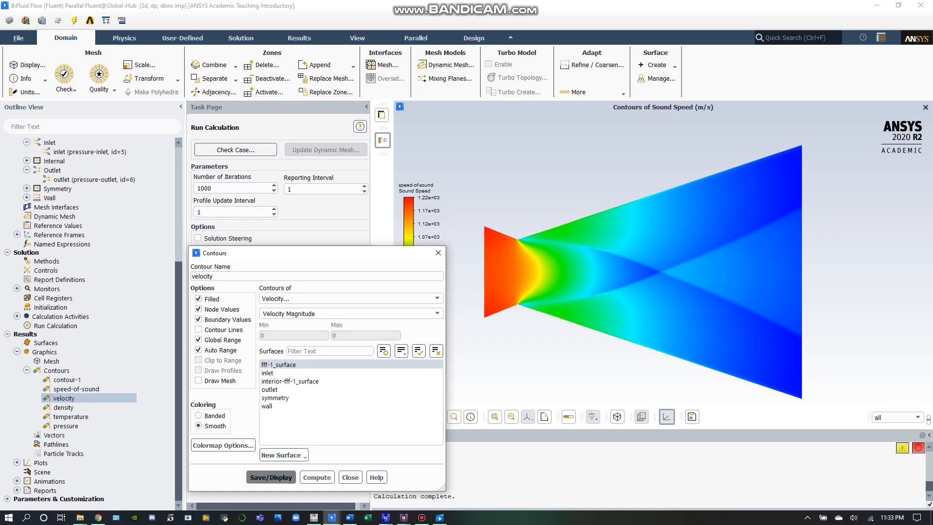
left_click(270, 477)
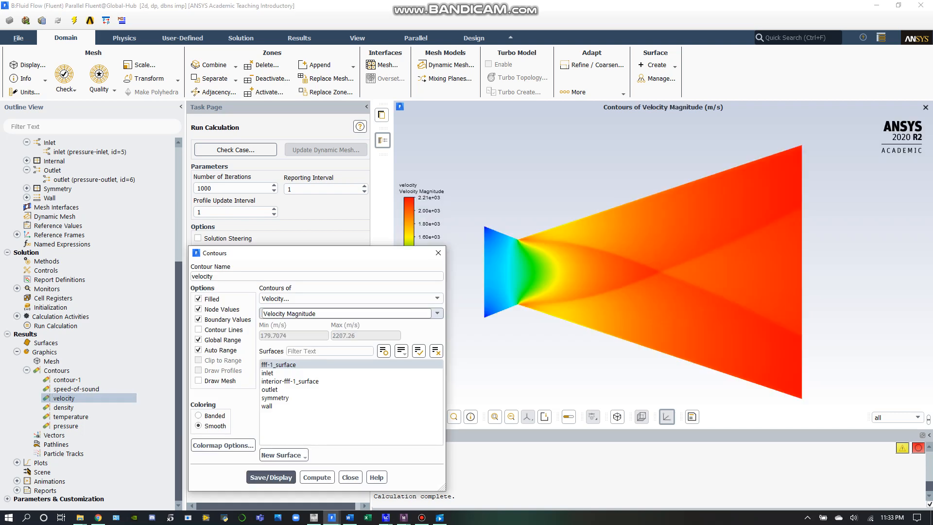
left_click(438, 253)
- Plot the saved mach-number-plot, showing Mach number against position along the symmetry line
left_click(17, 463)
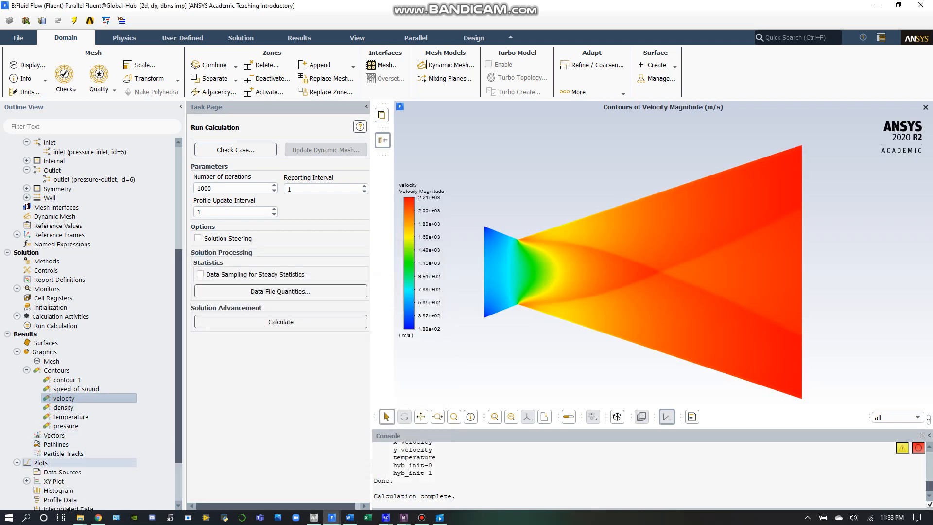
scroll(72, 389, "down", 2)
left_click(26, 416)
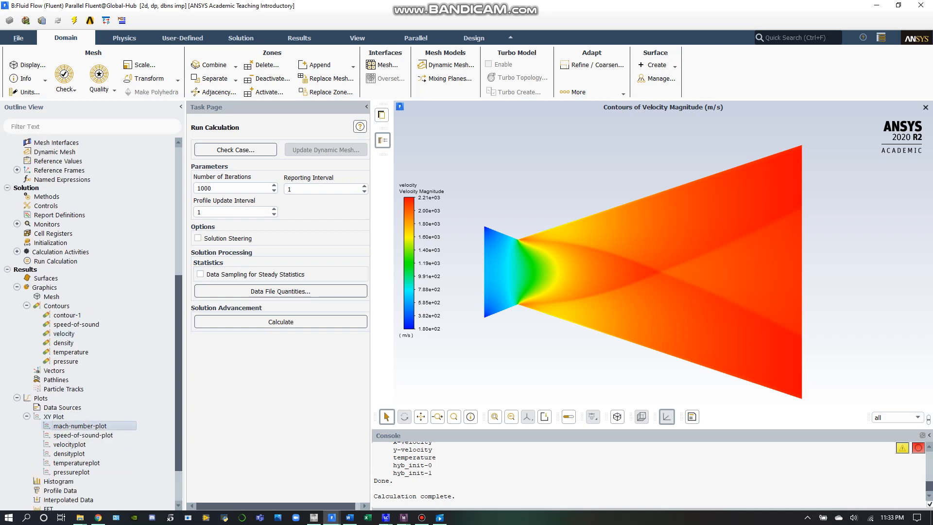
double_click(80, 425)
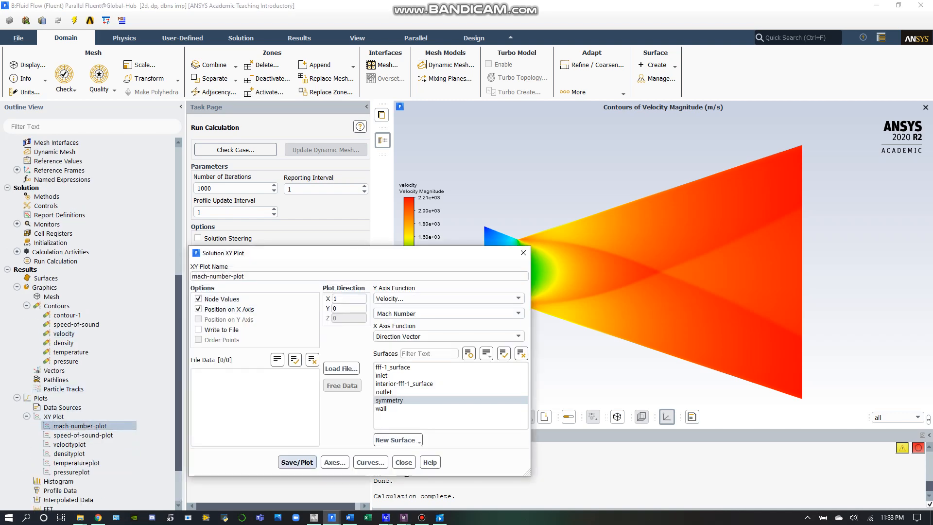
left_click(297, 462)
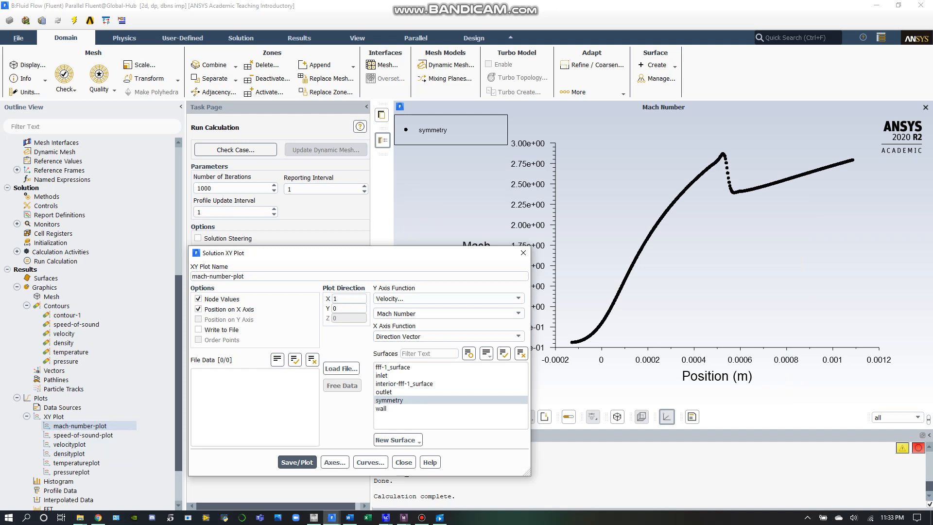
- Plot the saved speed-of-sound-plot and velocityplot along the symmetry line
double_click(83, 435)
left_click(297, 462)
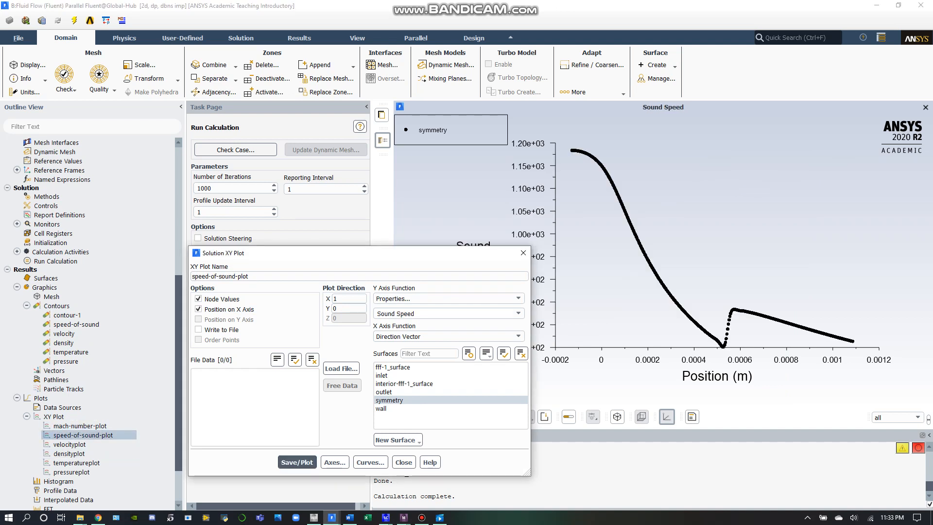
double_click(70, 444)
left_click(297, 462)
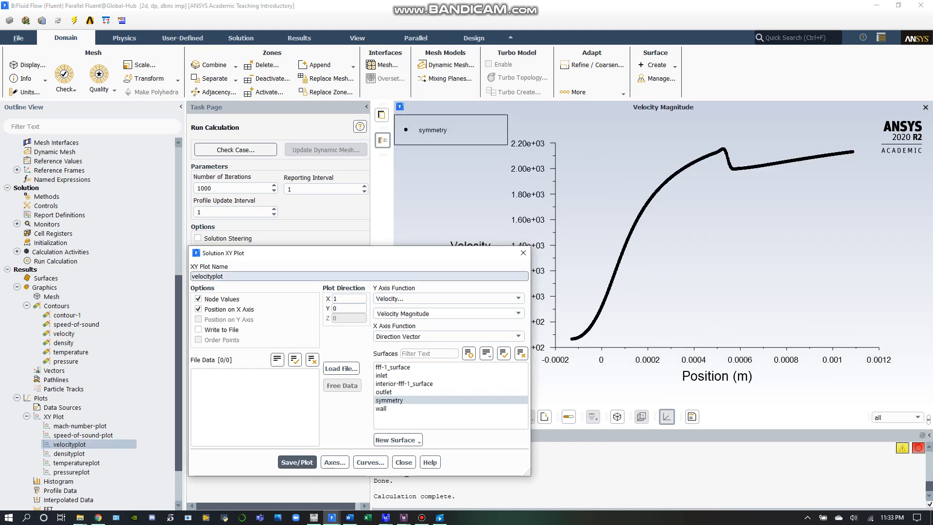
- Change the open velocityplot's Y axis function to Density and plot it along the symmetry line
double_click(69, 454)
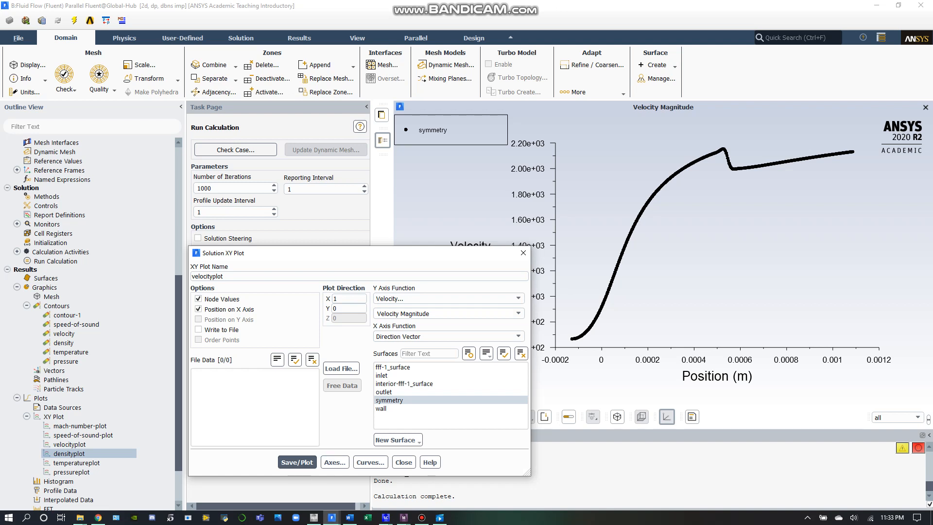
left_click(447, 299)
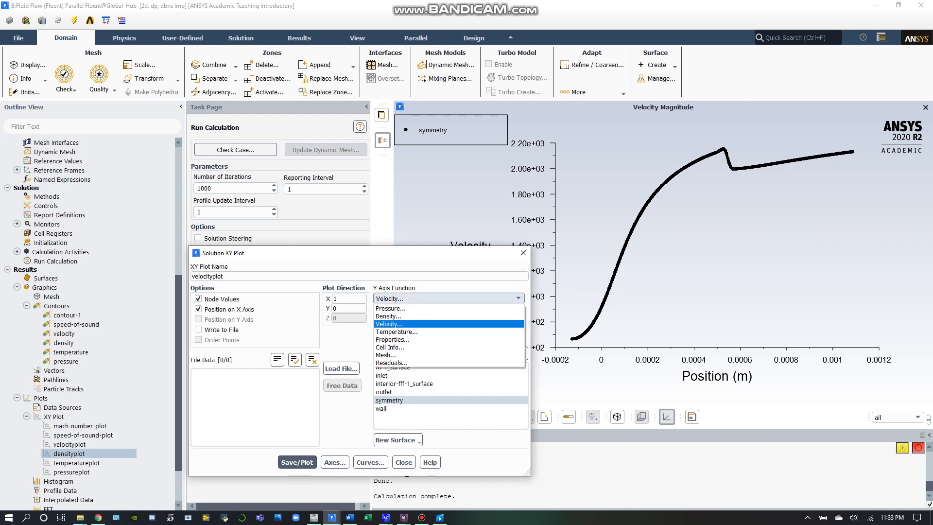
left_click(389, 316)
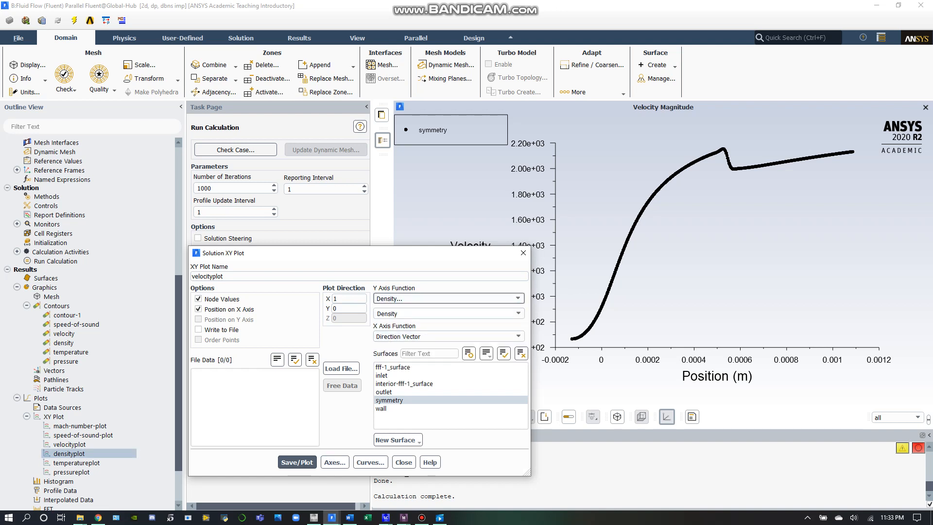
left_click(297, 462)
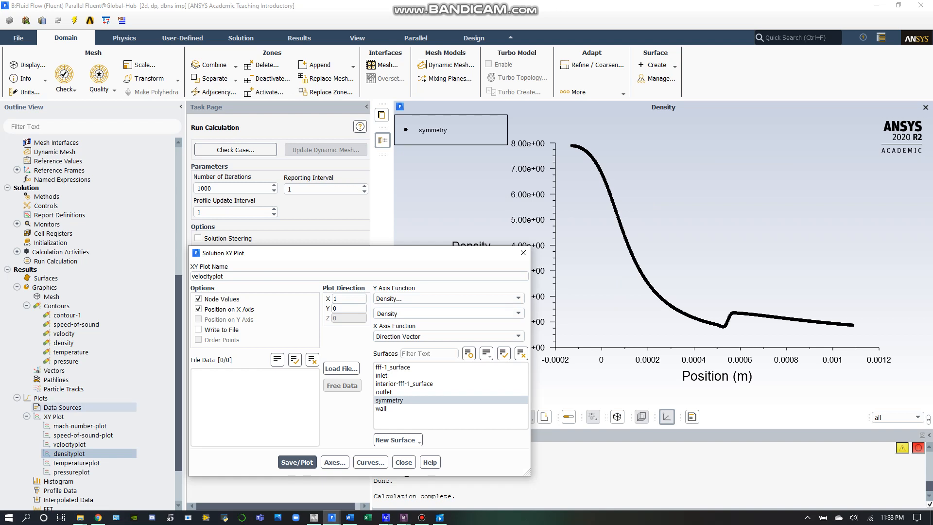
- Plot the saved temperatureplot and pressureplot, showing static temperature and static pressure along the symmetry line
left_click(76, 462)
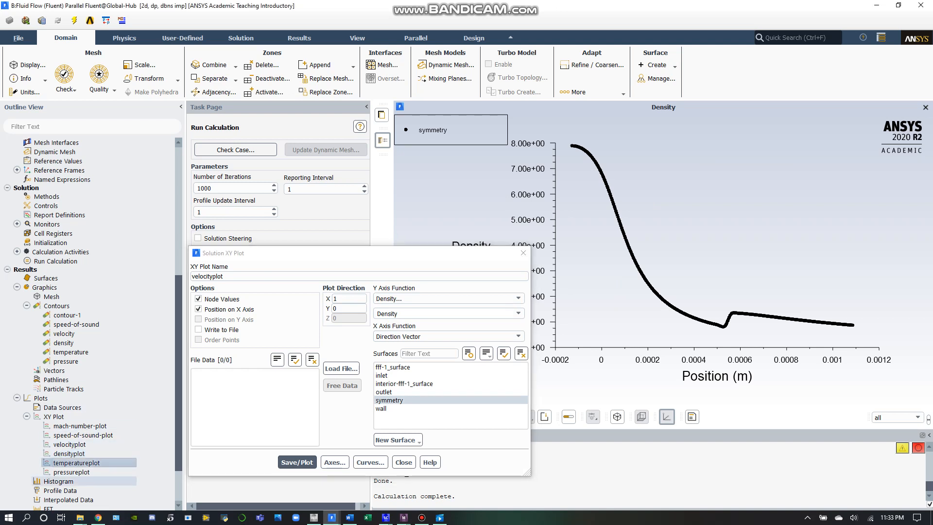
double_click(76, 463)
left_click(296, 462)
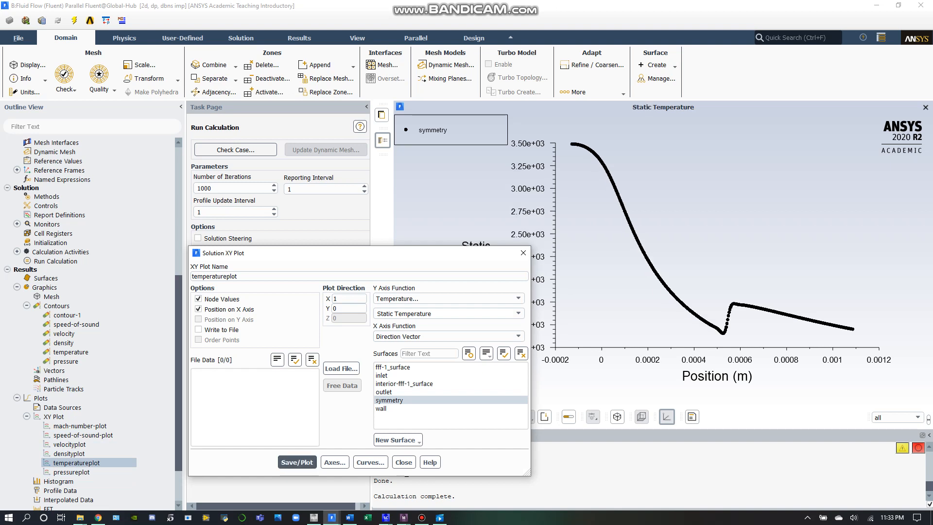
double_click(71, 472)
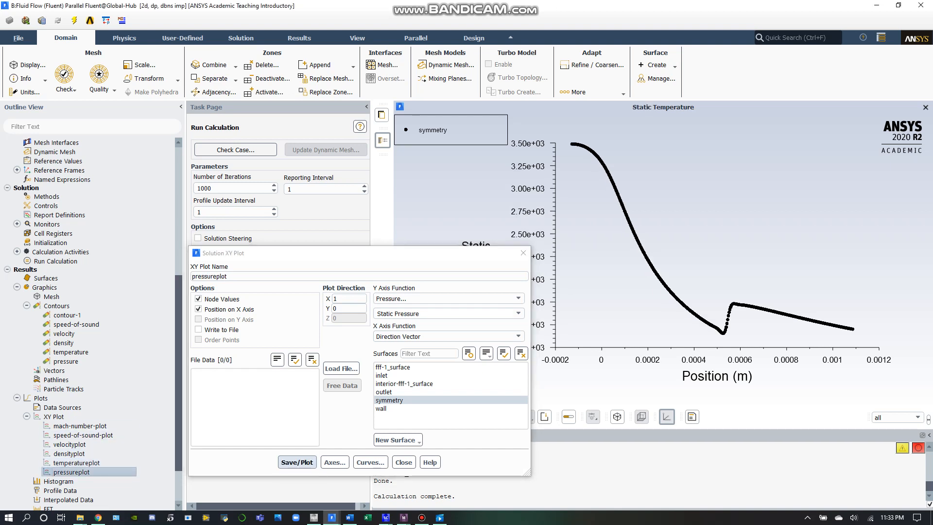
left_click(297, 463)
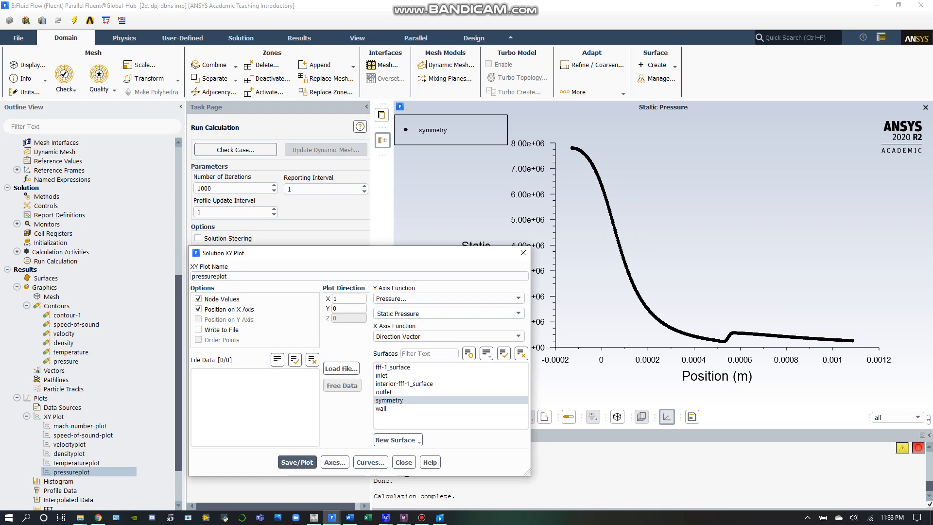